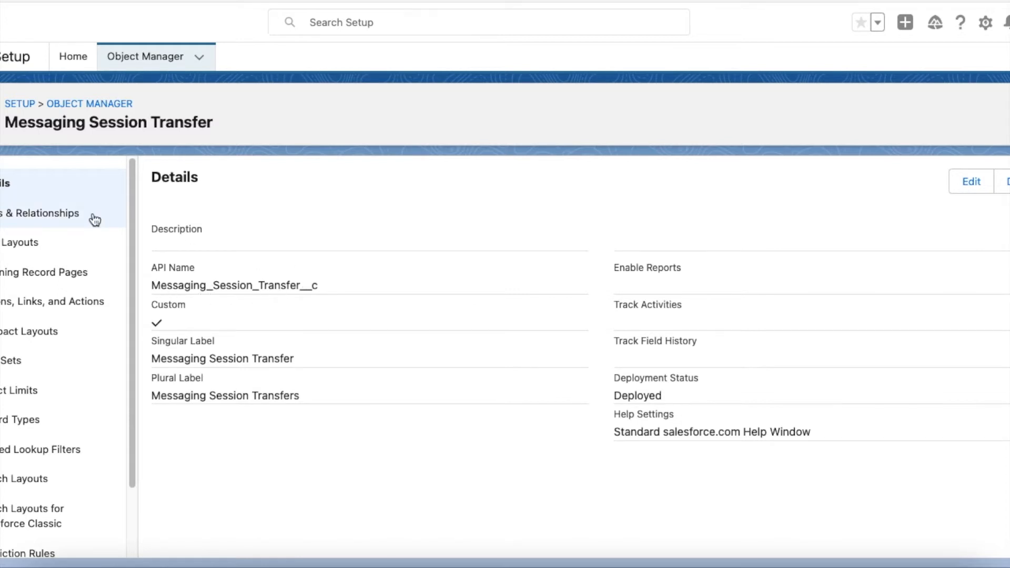
# - Review the Messaging Session, Messaging User and User lookup fields of the Messaging Session Transfer object
pyautogui.click(53, 215)
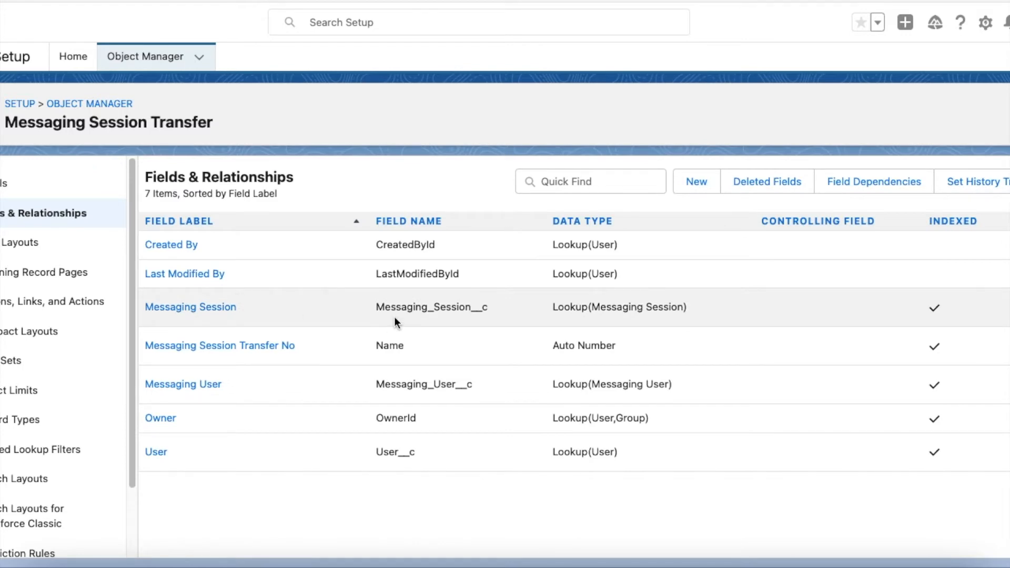
pyautogui.moveTo(600, 310); pyautogui.dragTo(684, 314)
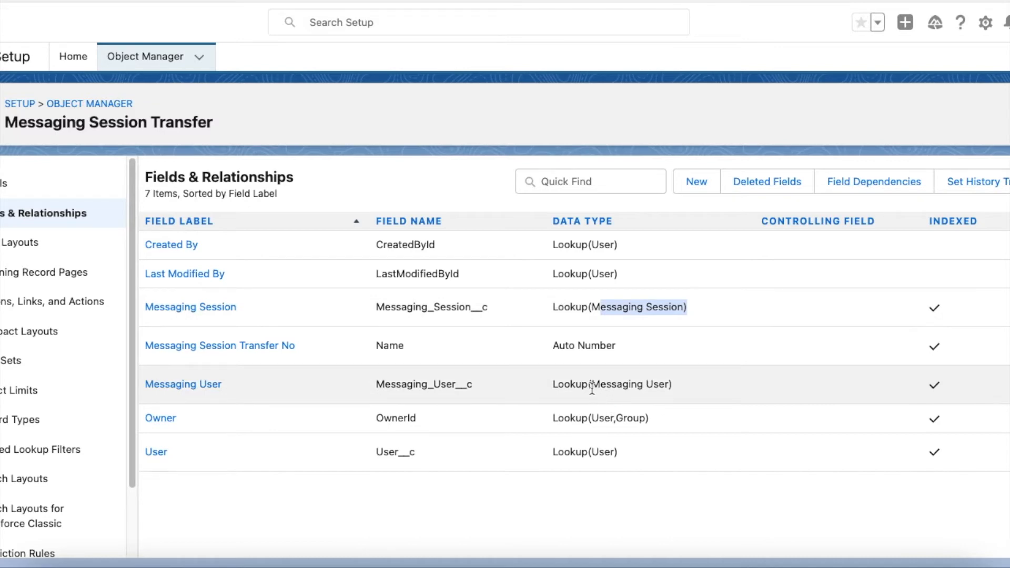
pyautogui.moveTo(591, 388); pyautogui.dragTo(668, 387)
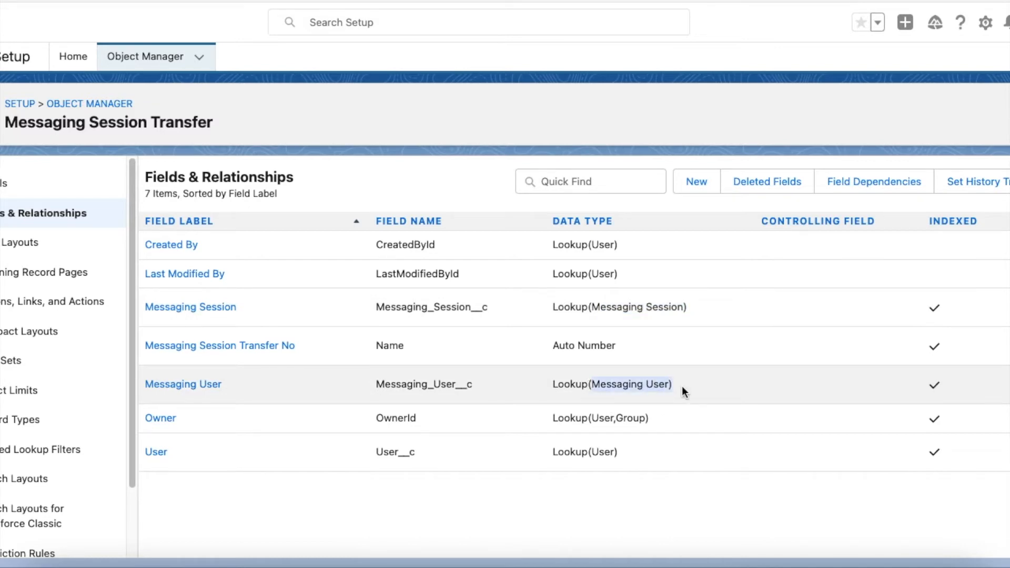
pyautogui.moveTo(556, 453); pyautogui.dragTo(627, 452)
pyautogui.click(627, 451)
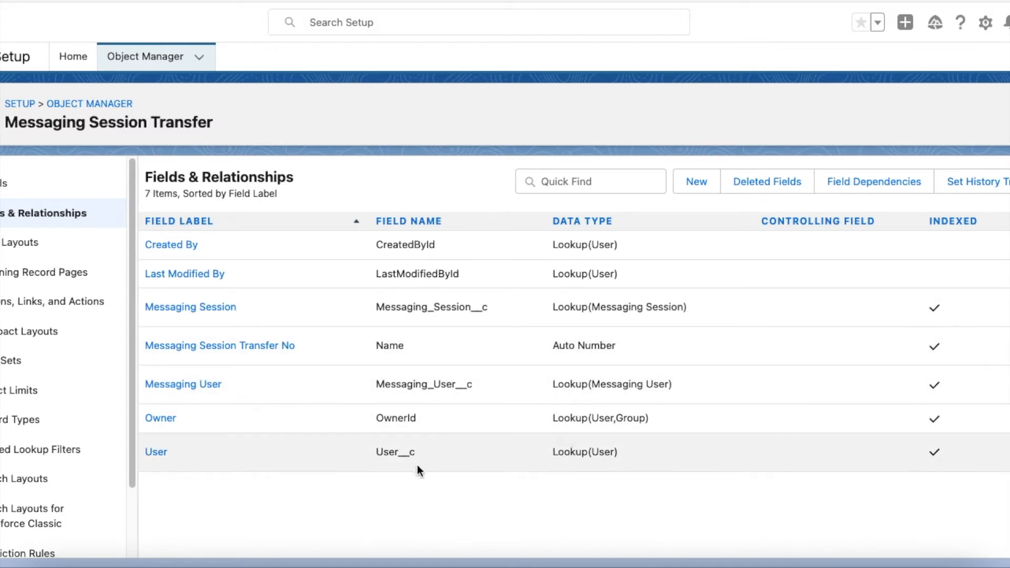
pyautogui.moveTo(376, 453); pyautogui.dragTo(413, 455)
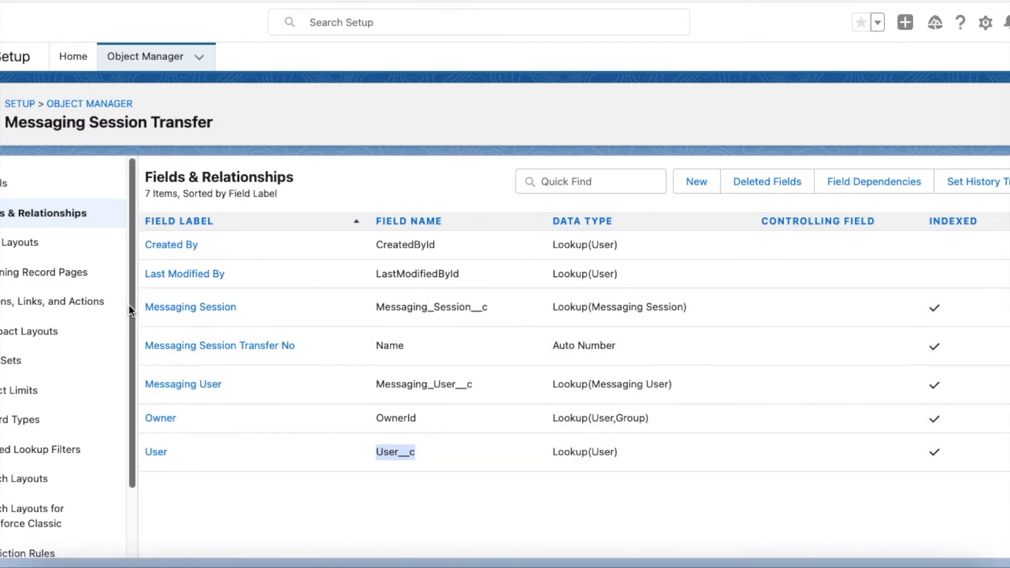
# - Switch to the Developer Console and examine the omniToolkitAPI, recordEditForm and input fields in the TransferMessagingSession component markup, including the disabled attribute
pyautogui.hotkey('ctrl', 'Tab')
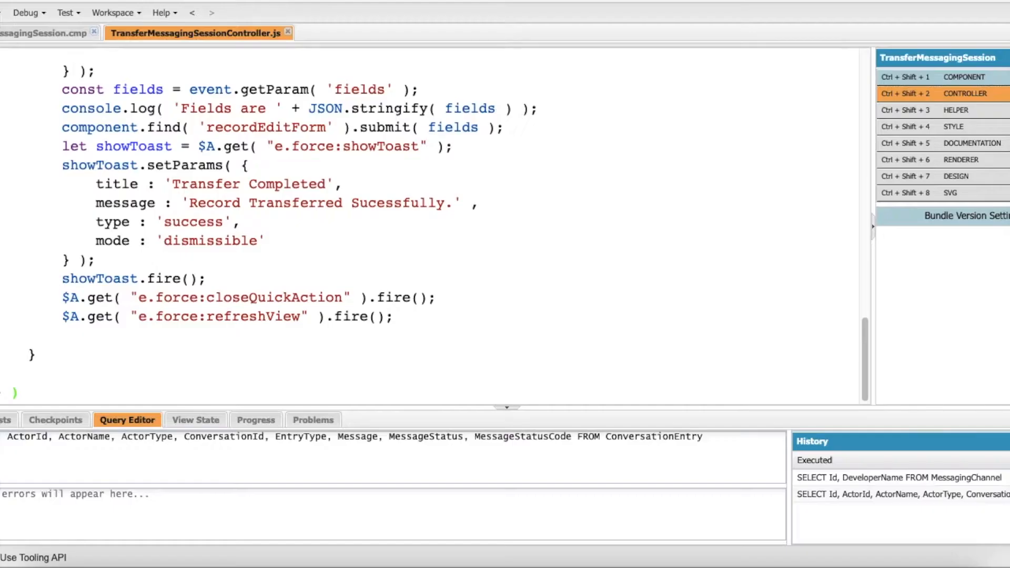
pyautogui.click(42, 37)
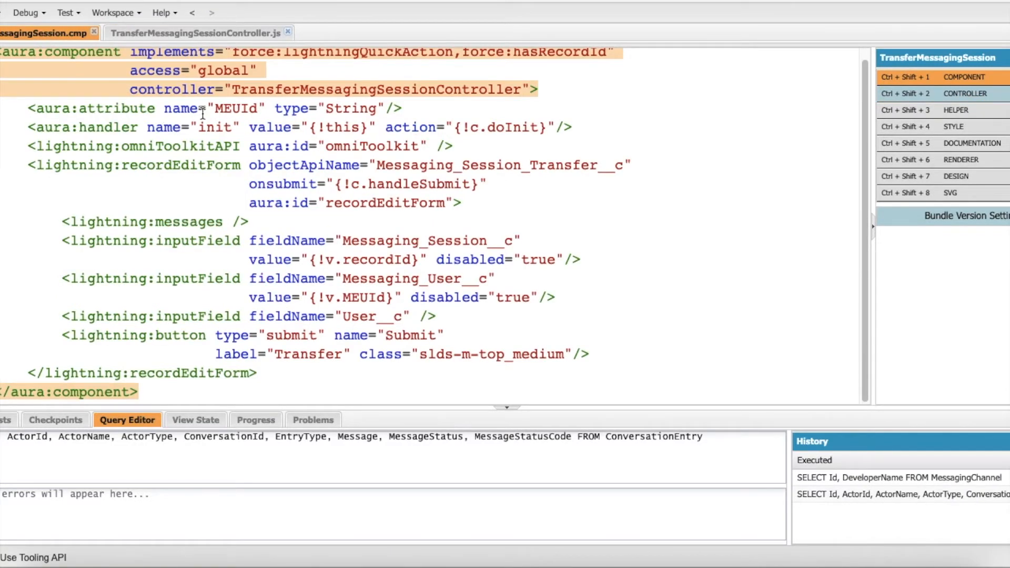
pyautogui.doubleClick(186, 150)
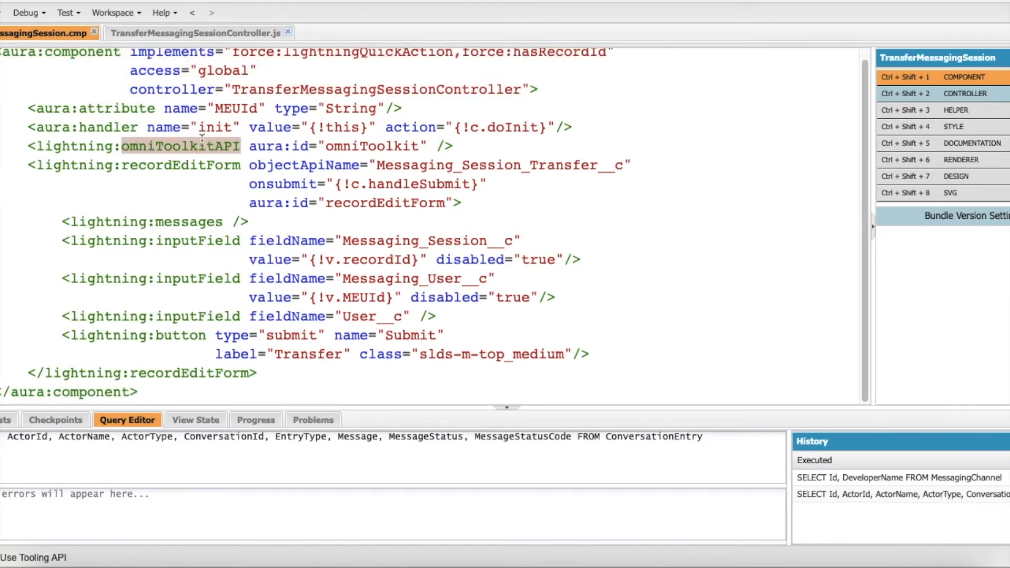
pyautogui.doubleClick(164, 166)
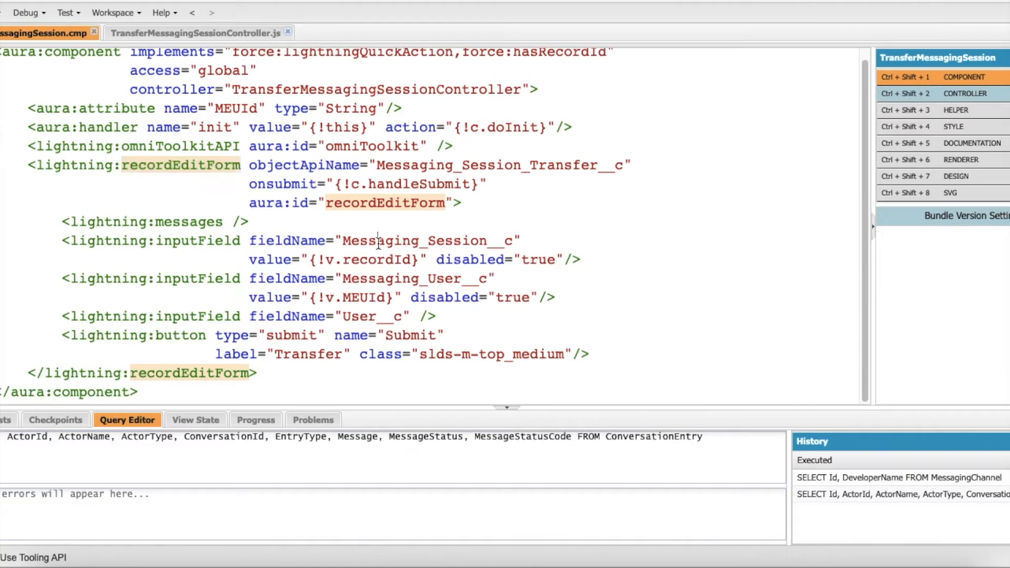
pyautogui.doubleClick(379, 242)
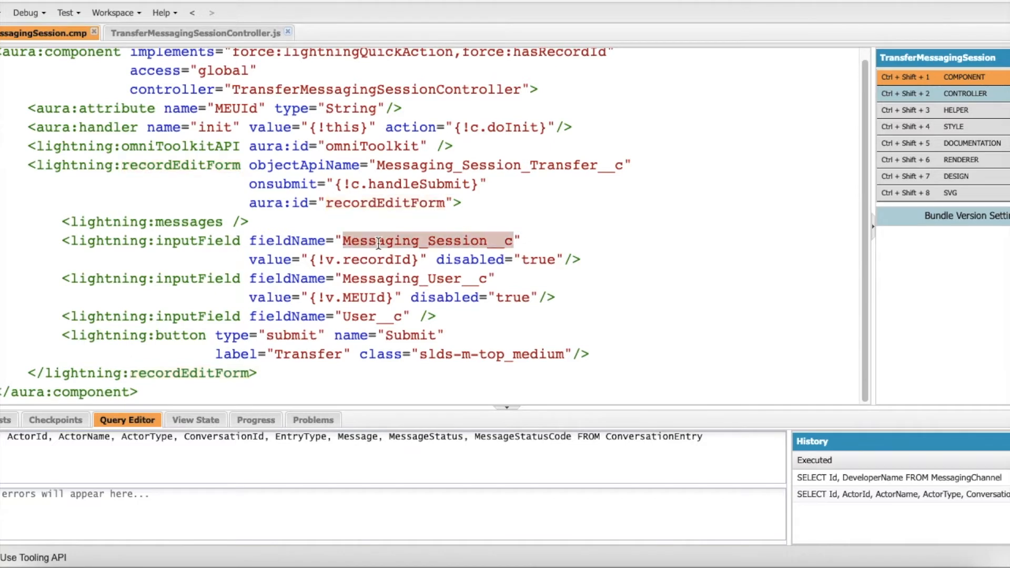
pyautogui.doubleClick(394, 278)
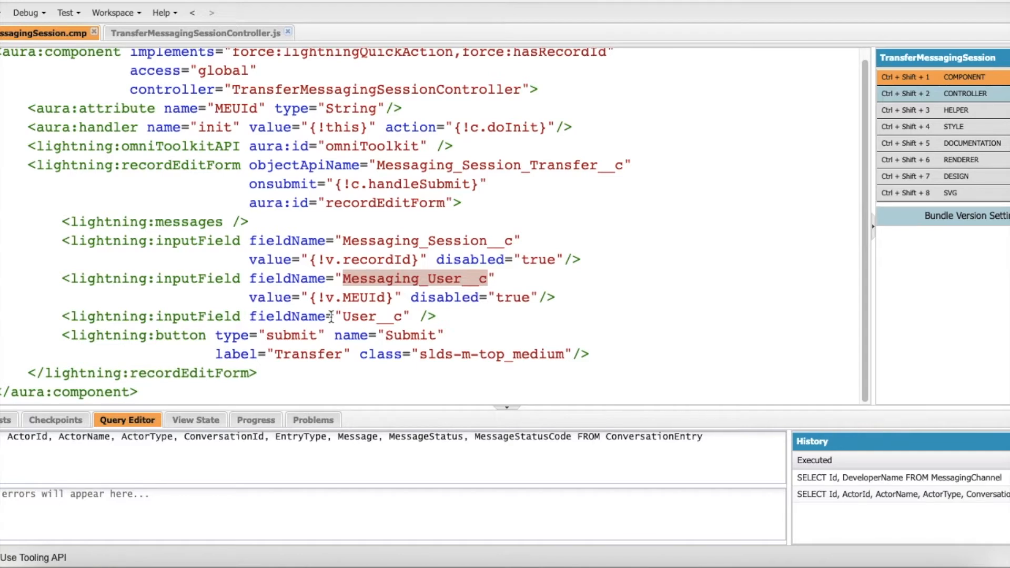
pyautogui.doubleClick(354, 317)
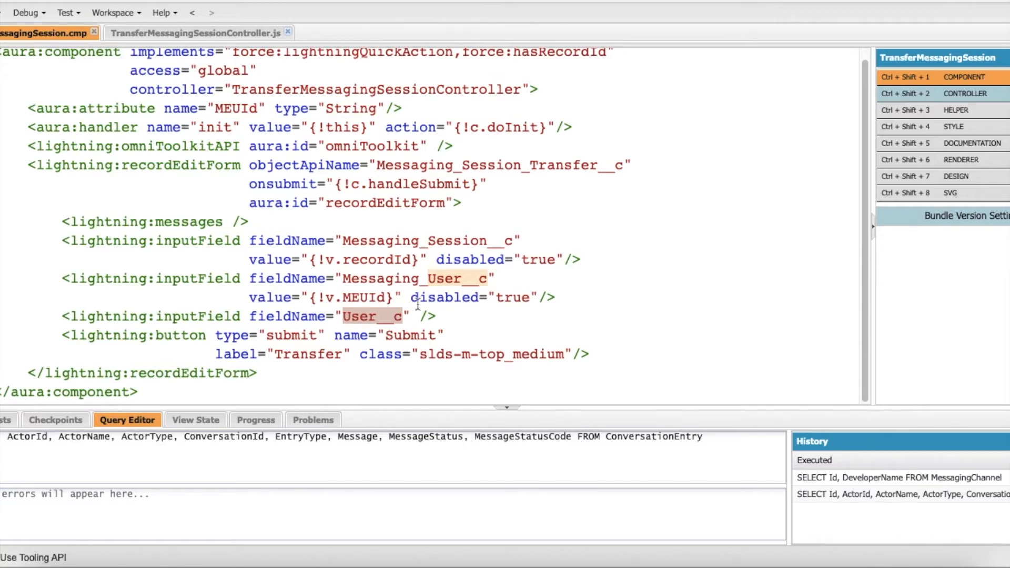
pyautogui.doubleClick(451, 298)
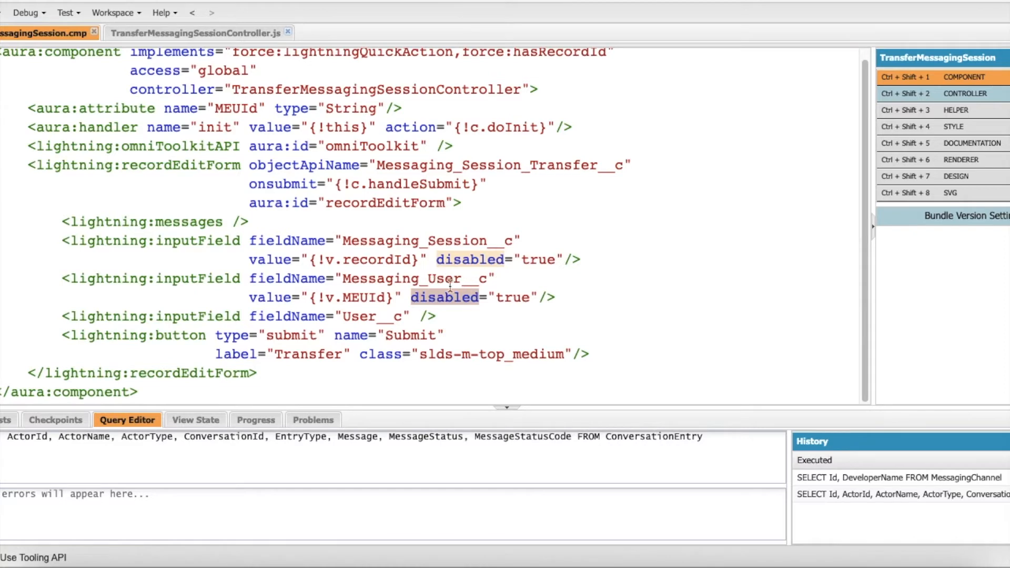
# - Examine the doInit function in TransferMessagingSessionController.js
pyautogui.click(180, 42)
pyautogui.scroll(10, 225, 173)
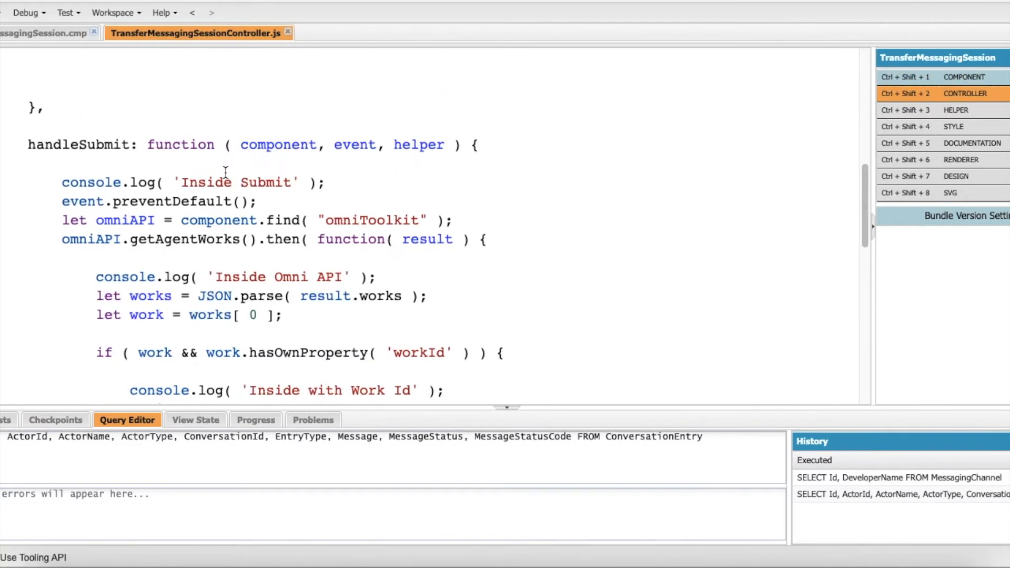
pyautogui.doubleClick(53, 99)
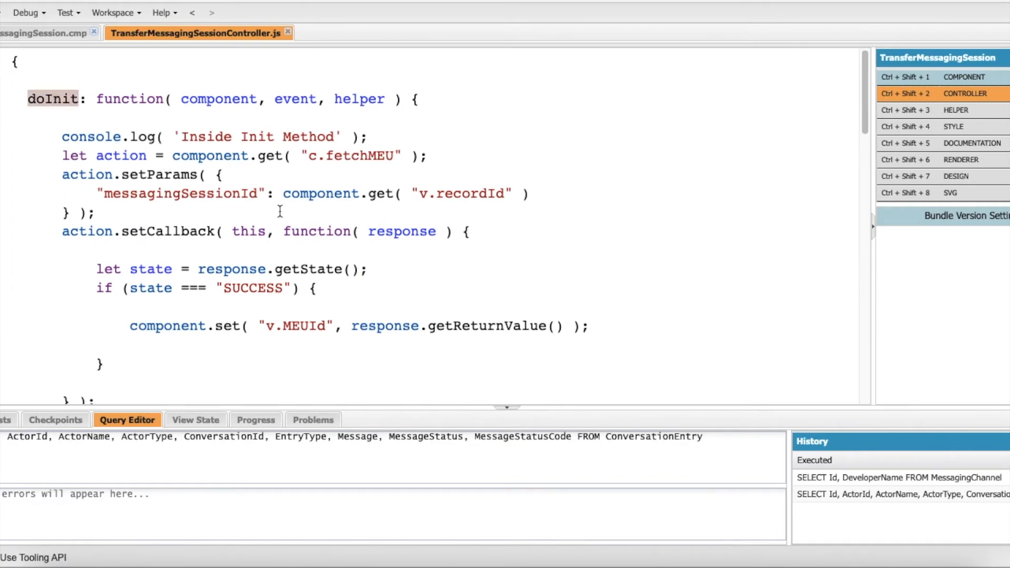
# - Copy the controller name from the component markup and open the Apex class TransferMessagingSessionController
pyautogui.click(33, 34)
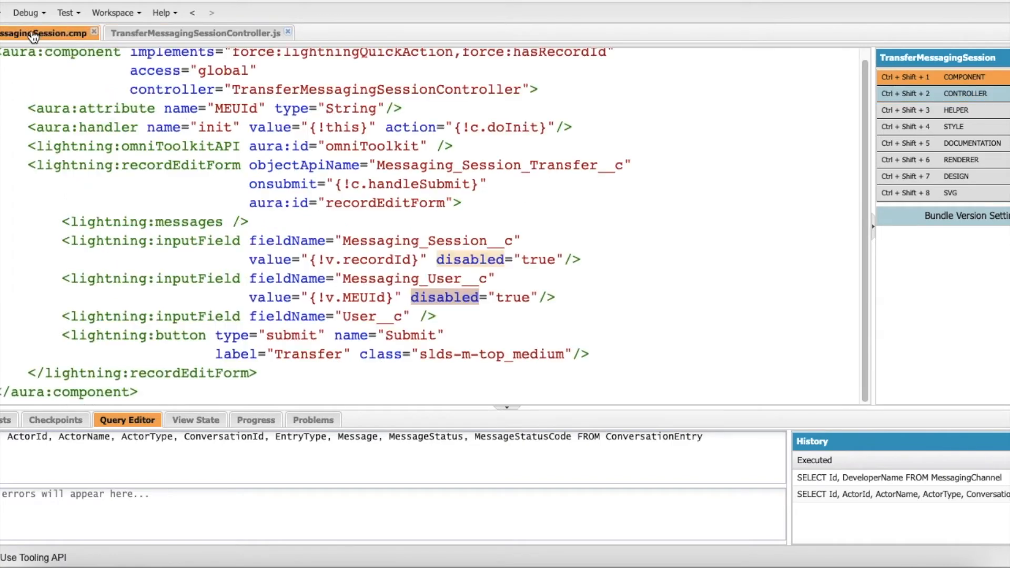
pyautogui.doubleClick(394, 90)
pyautogui.hotkey('ctrl', 'c')
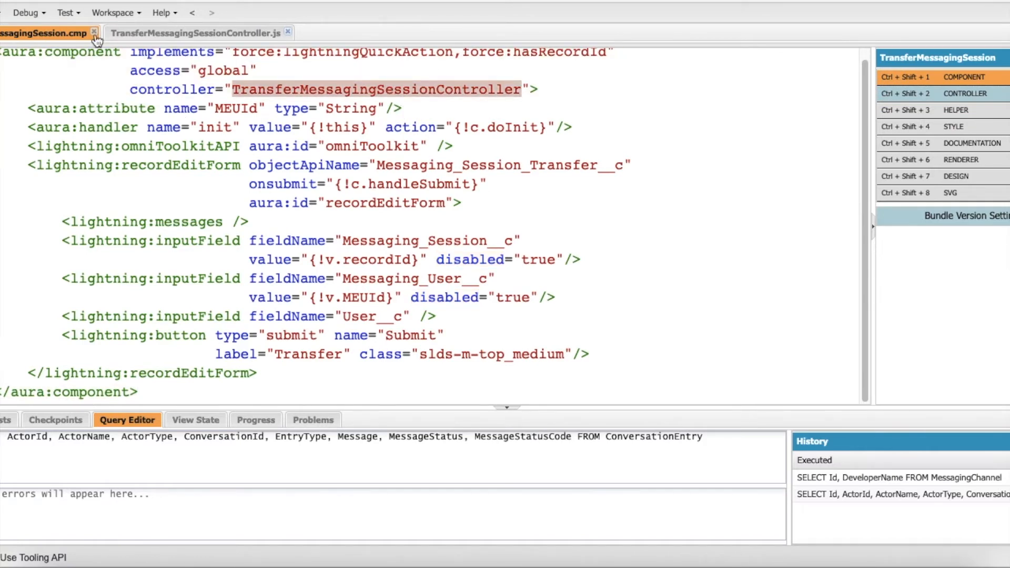
pyautogui.click(0, 13)
pyautogui.click(6, 56)
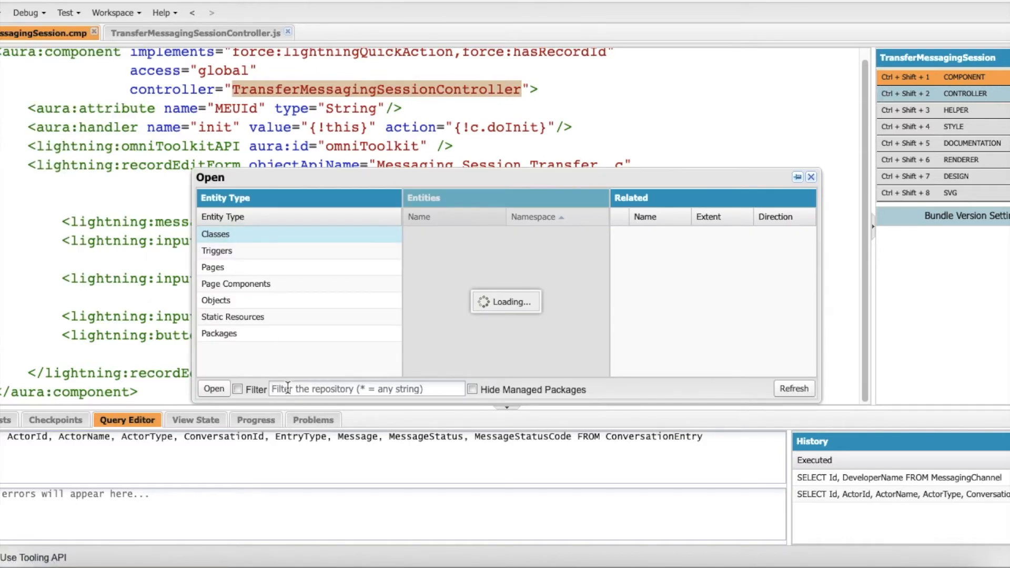
pyautogui.hotkey('ctrl', 'v')
pyautogui.doubleClick(433, 234)
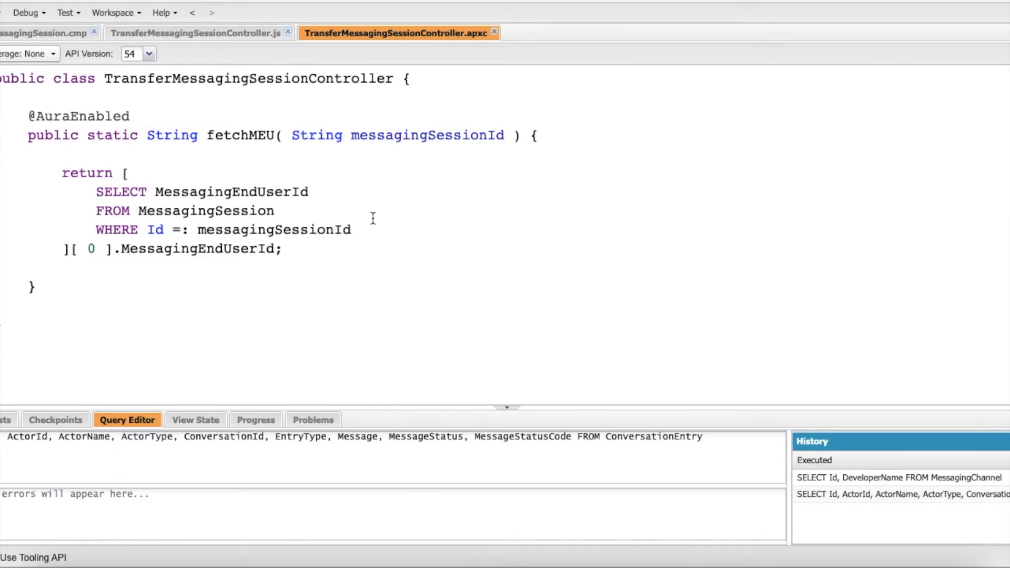
# - Trace fetchMEU from its messagingSessionId parameter and MessagingEndUserId return value to the component's Messaging_User__c field and its MEUId value
pyautogui.doubleClick(422, 139)
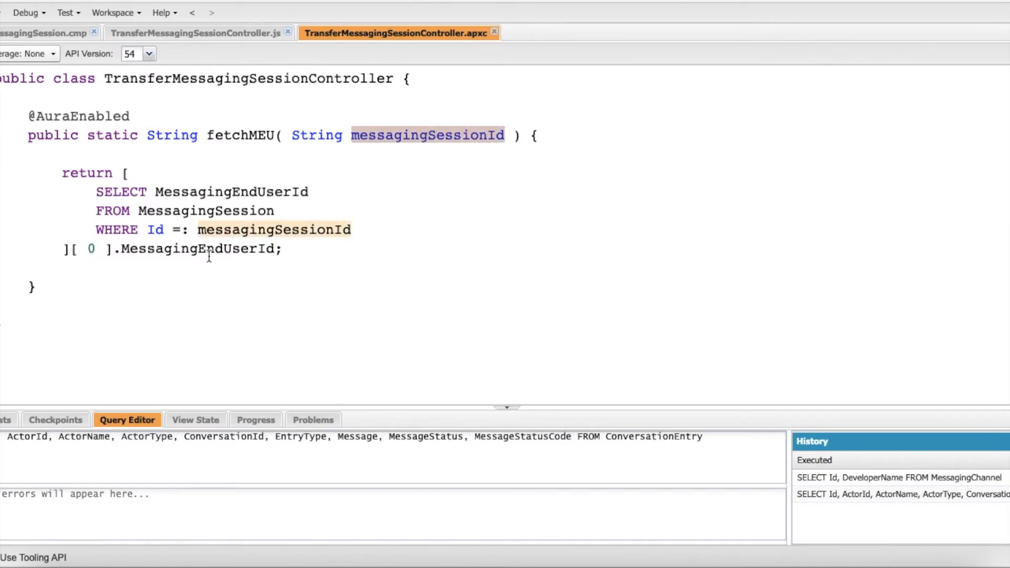
pyautogui.click(176, 251)
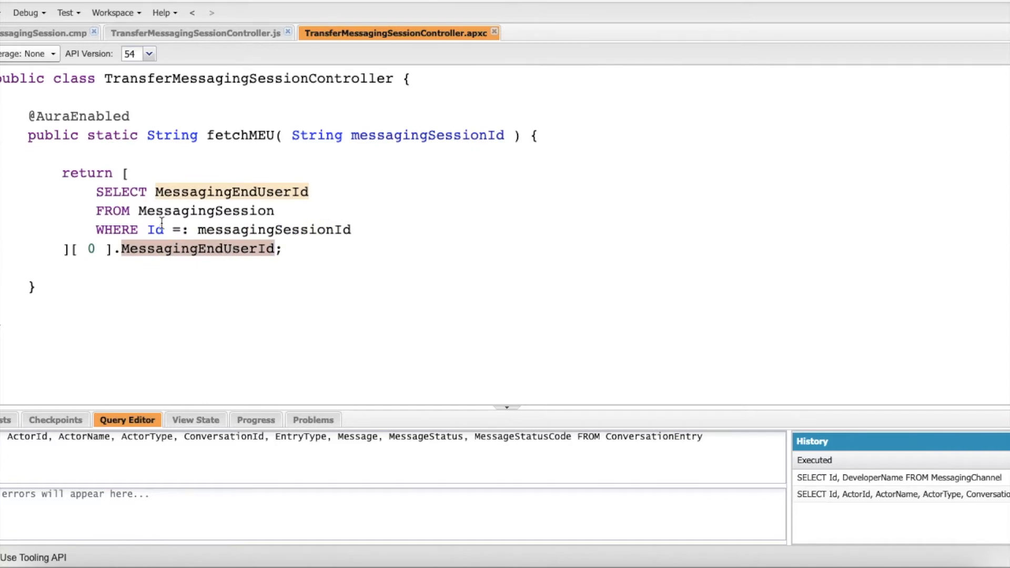
pyautogui.click(25, 35)
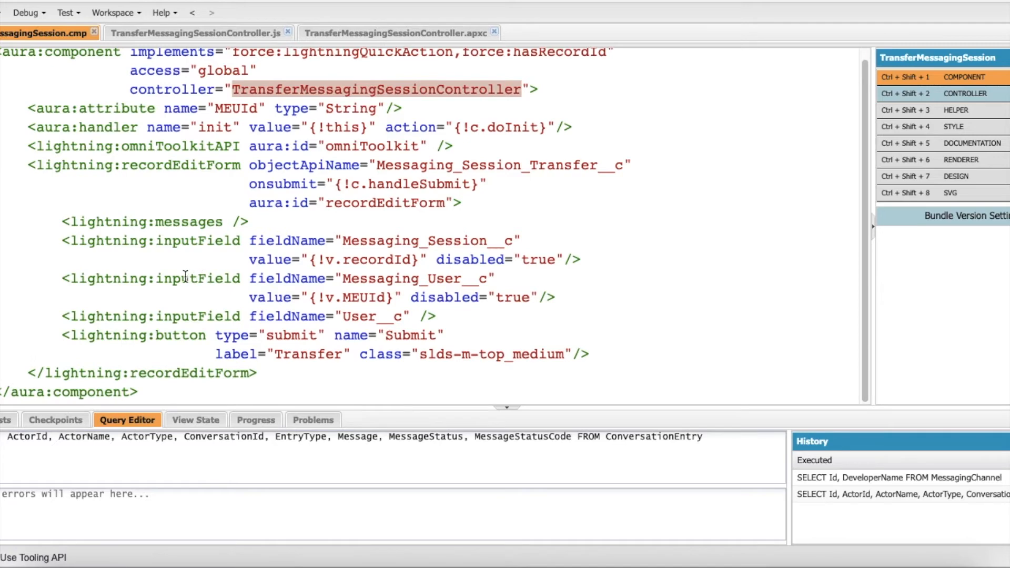
pyautogui.click(424, 283)
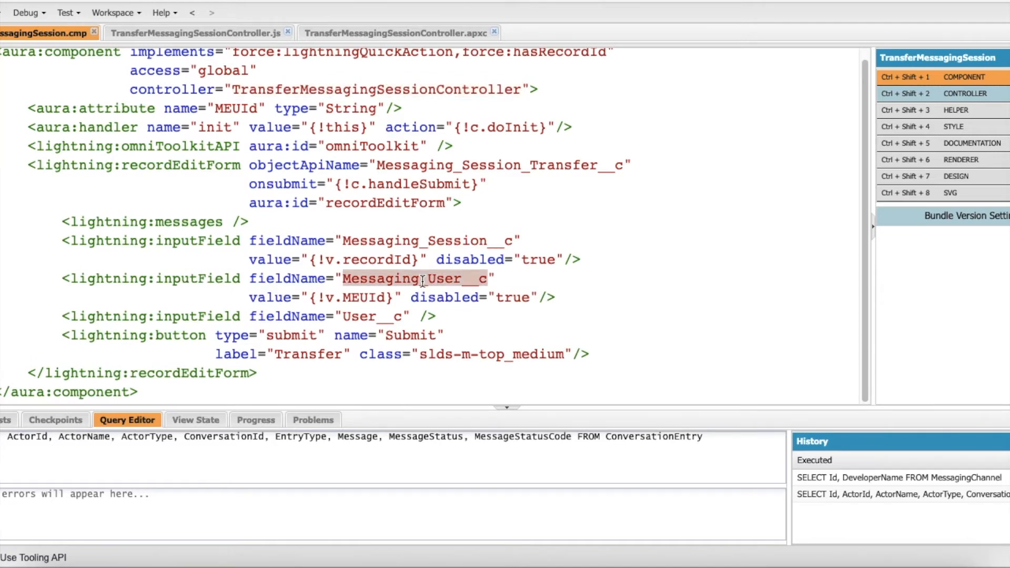
pyautogui.click(375, 299)
# - Examine the statement in the JavaScript controller's doInit callback that sets v.MEUId from the response
pyautogui.click(245, 32)
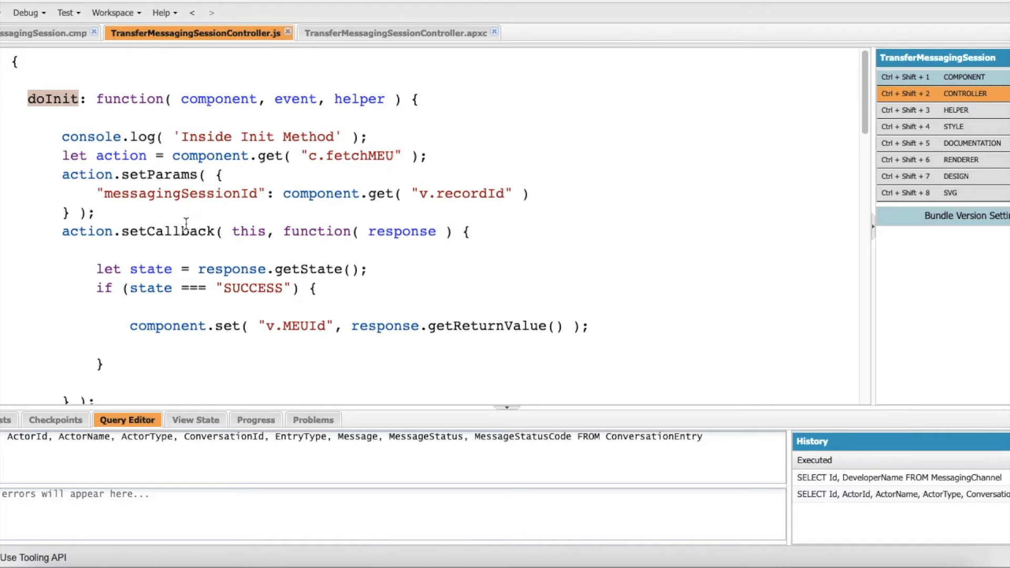
pyautogui.scroll(-1, 186, 224)
pyautogui.click(132, 325)
pyautogui.moveTo(138, 326); pyautogui.dragTo(581, 323)
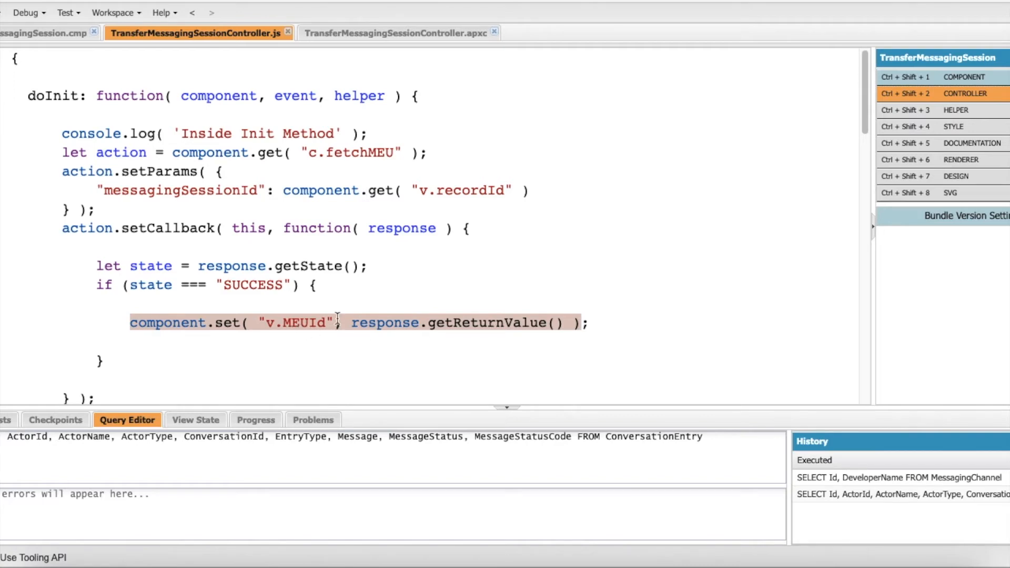
# - Examine the handleSubmit function from its declaration to the omniAPI closeAgentWork call
pyautogui.scroll(-3, 337, 318)
pyautogui.scroll(-7, 337, 319)
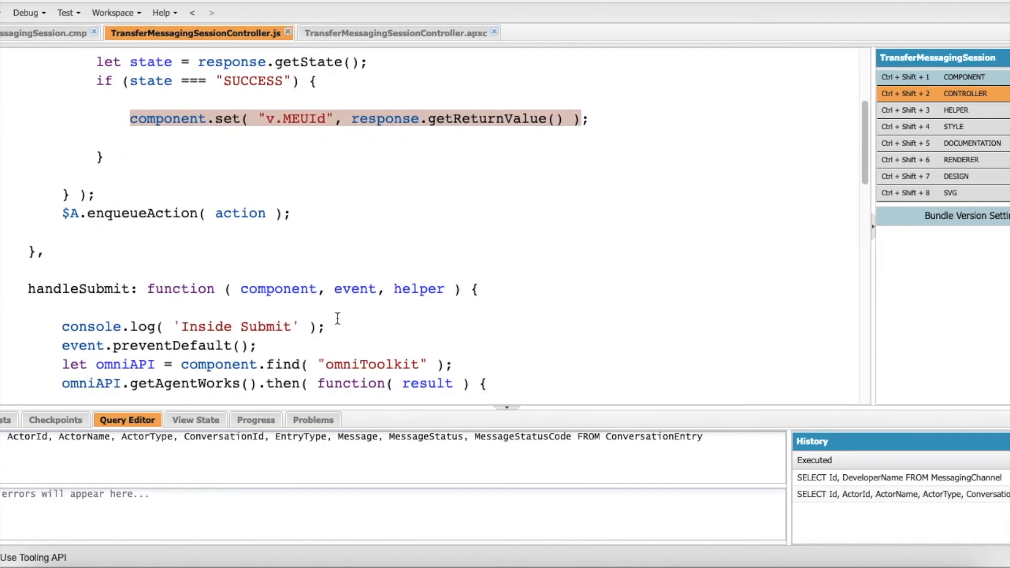
pyautogui.doubleClick(95, 261)
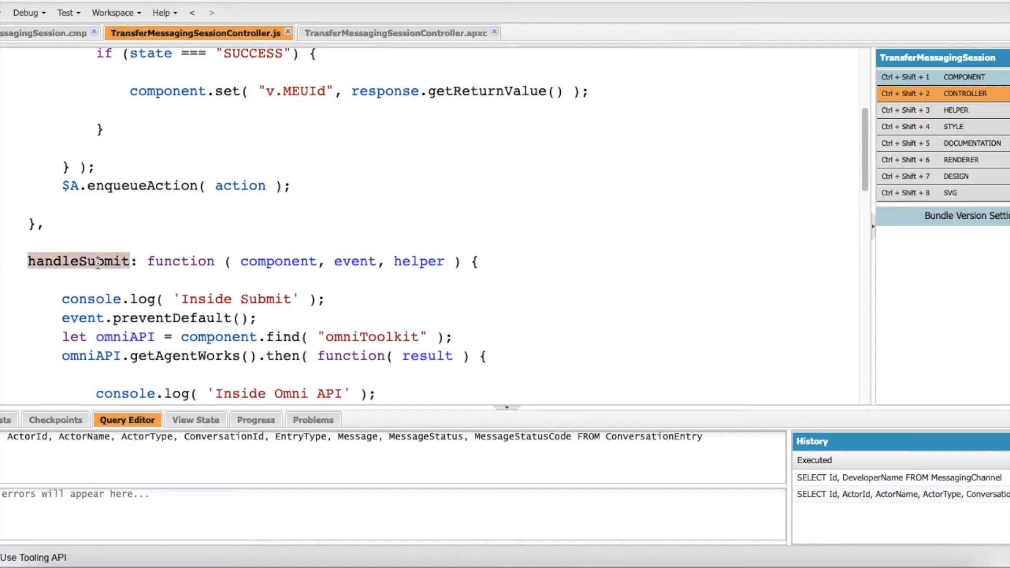
pyautogui.scroll(-1, 98, 262)
pyautogui.scroll(-3, 313, 258)
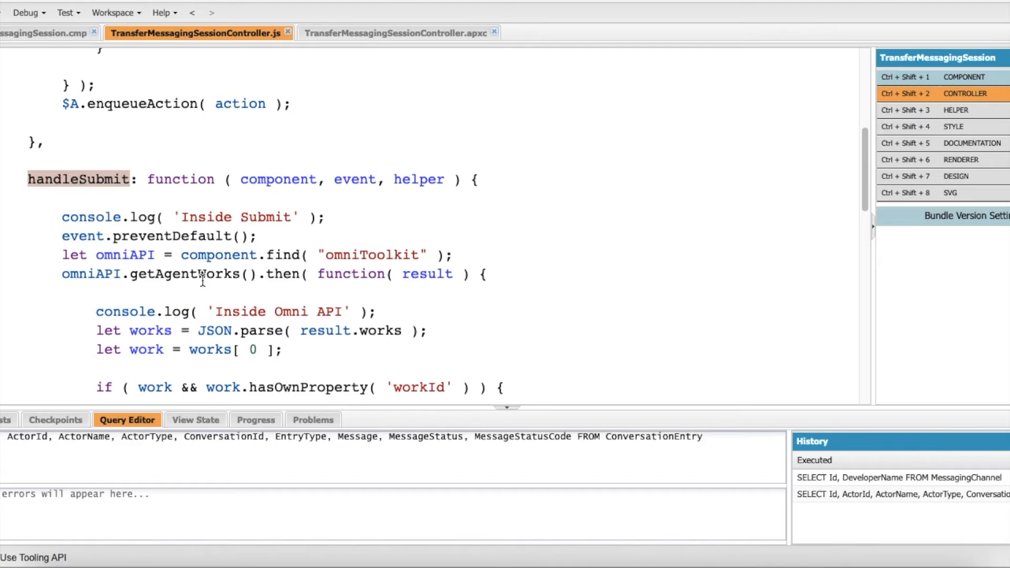
pyautogui.scroll(-5, 176, 269)
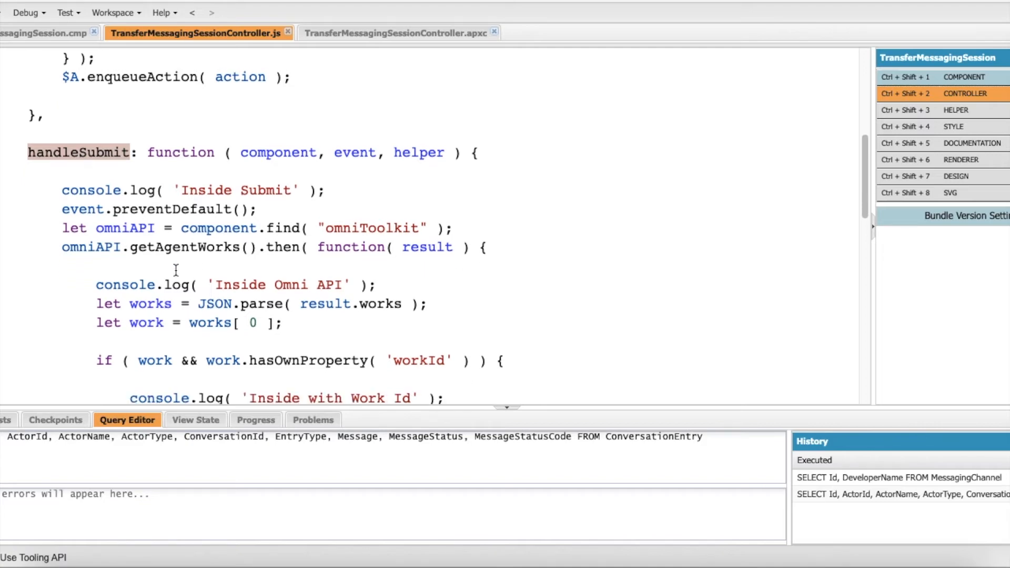
pyautogui.doubleClick(252, 162)
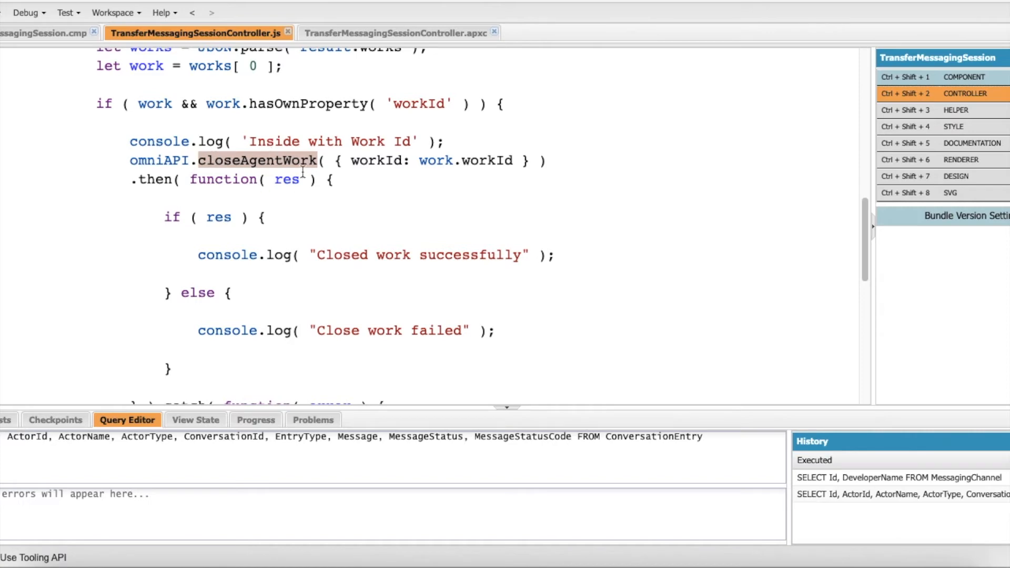
# - Examine the rest of handleSubmit, covering error handling, form submission, the toast, and the closeQuickAction and refreshView events
pyautogui.scroll(-5, 359, 247)
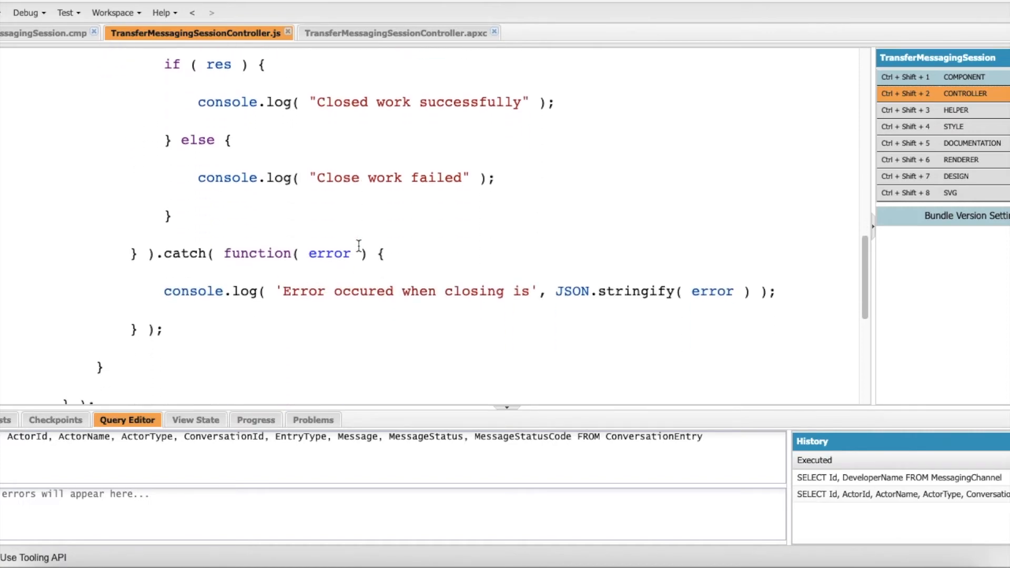
pyautogui.scroll(-2, 359, 247)
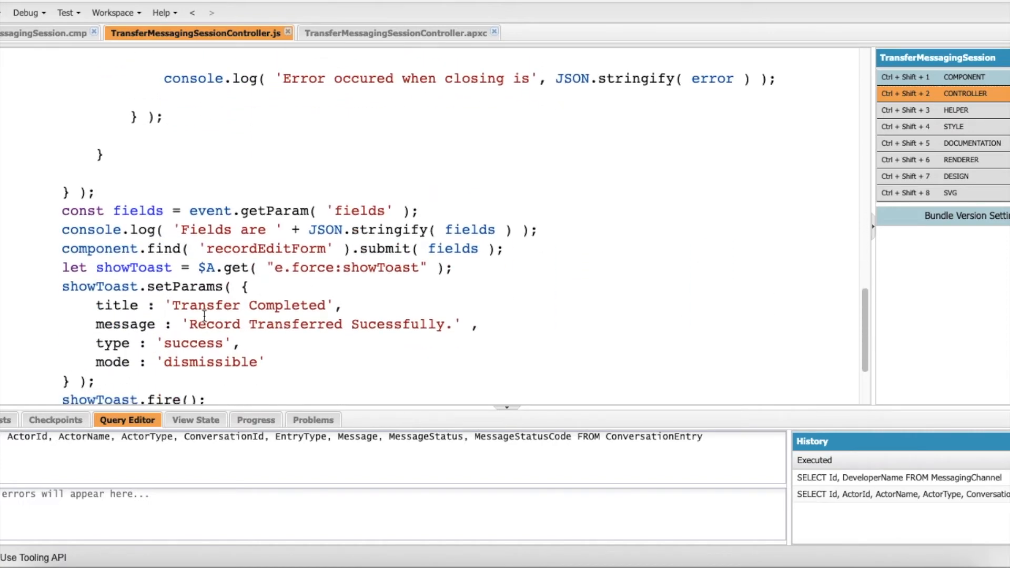
pyautogui.scroll(-2, 199, 310)
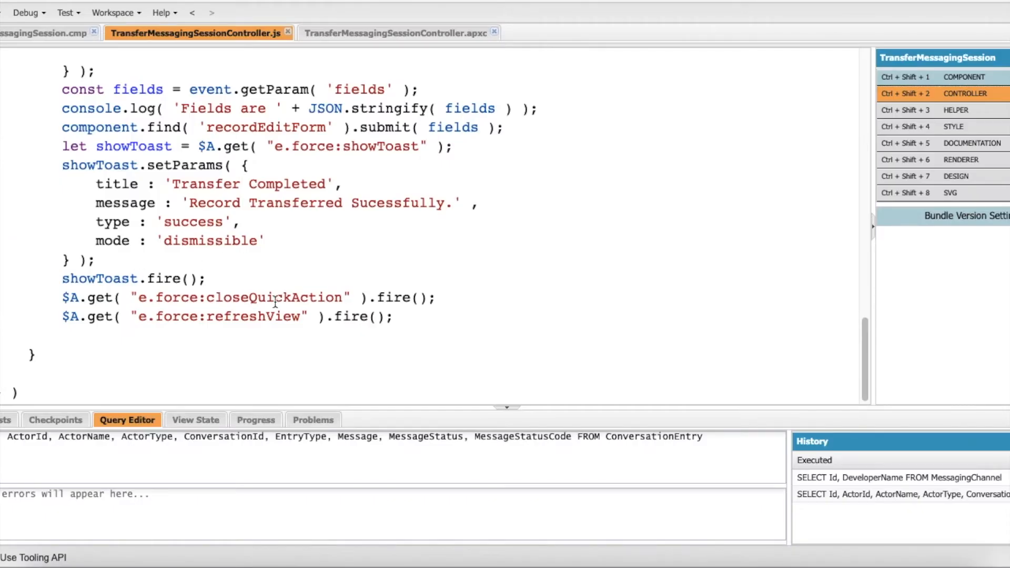
pyautogui.click(276, 300)
pyautogui.doubleClick(250, 316)
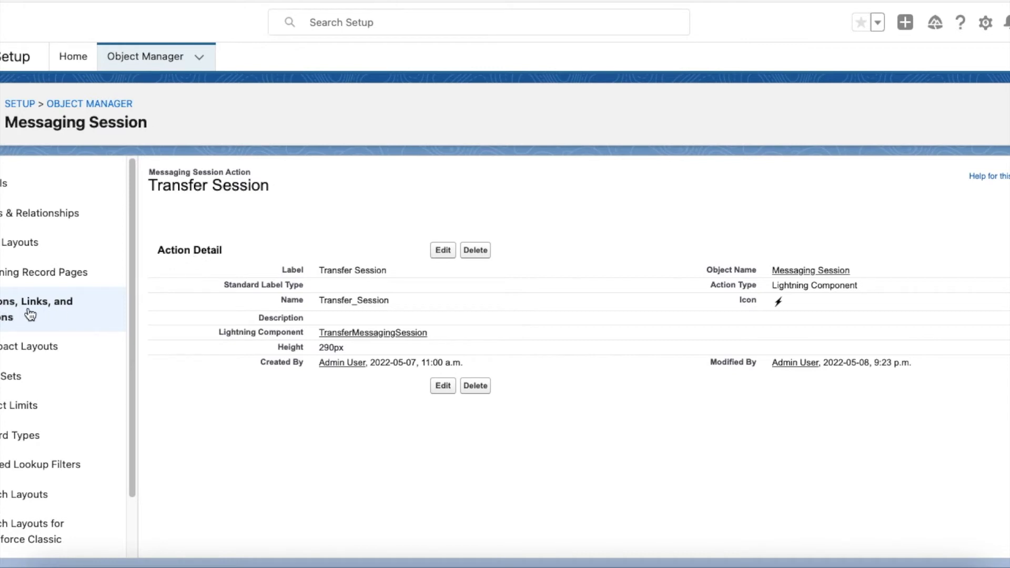
# - Switch to Salesforce Setup and inspect the Transfer Session action defined on the Messaging Session object
pyautogui.moveTo(157, 127); pyautogui.dragTo(7, 128)
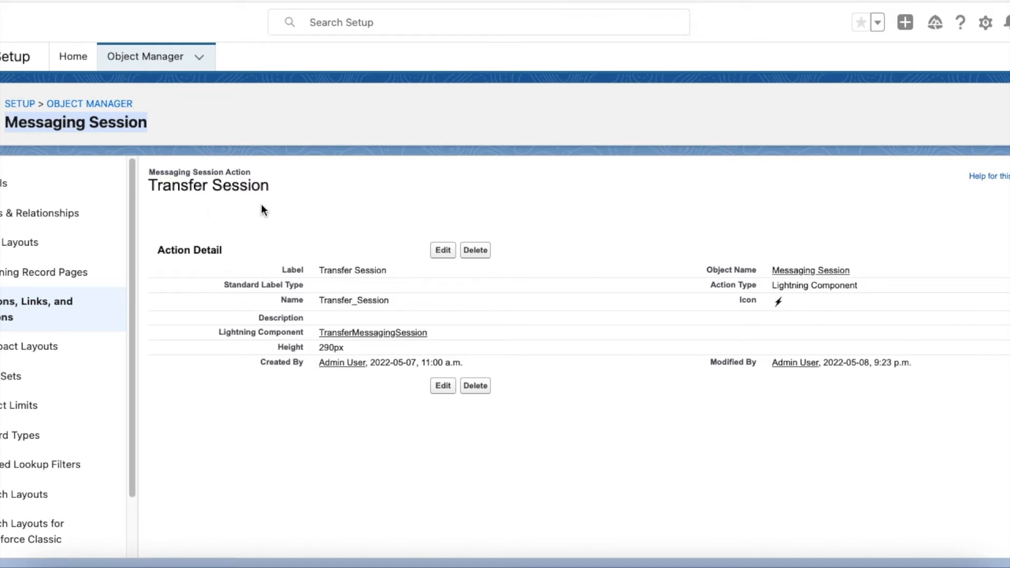
# - Search Setup for "service chan" and open the Service Channels page
pyautogui.moveTo(288, 190); pyautogui.dragTo(145, 183)
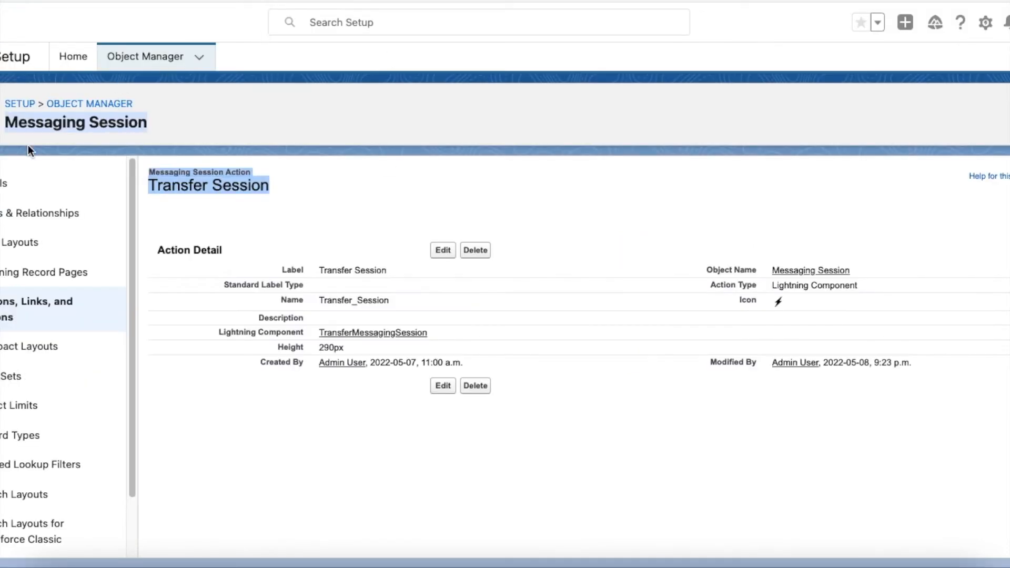
pyautogui.click(91, 67)
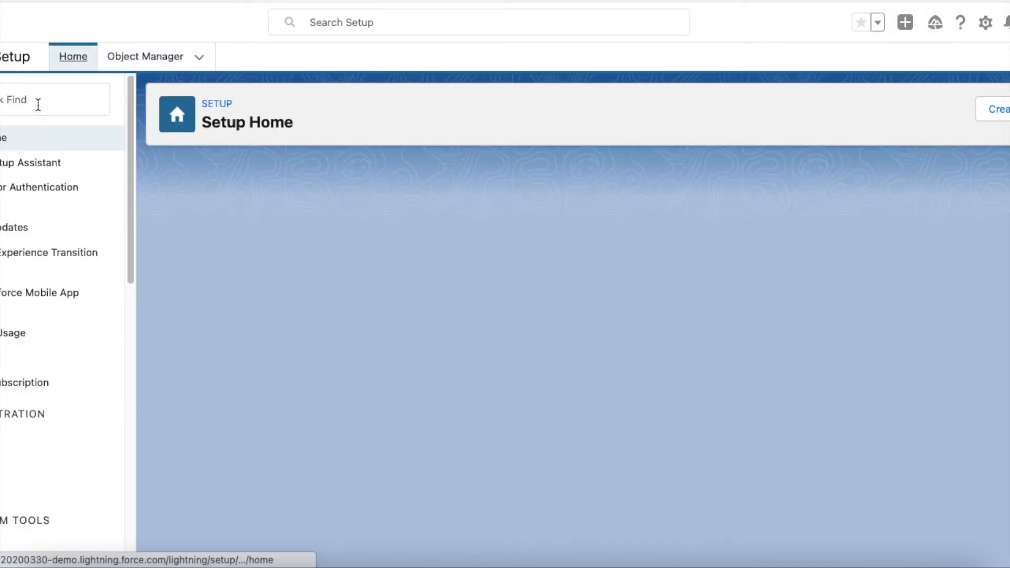
pyautogui.click(37, 105)
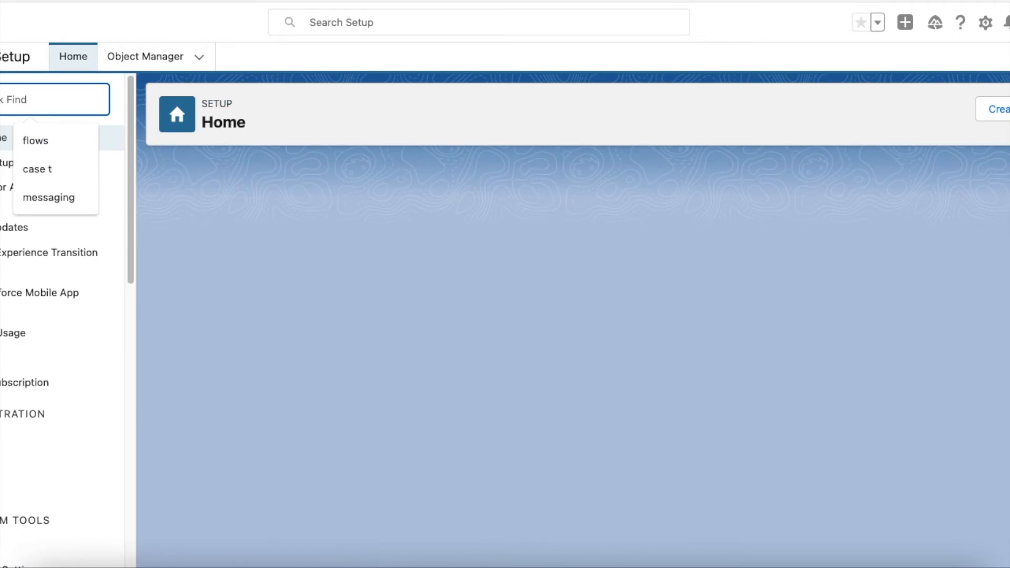
pyautogui.write('service chan')
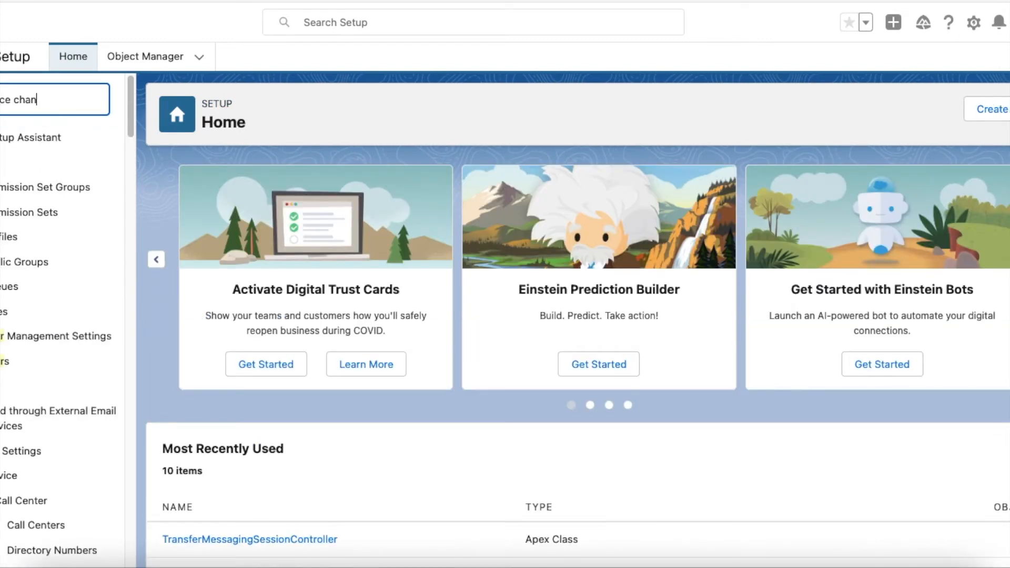
pyautogui.click(51, 212)
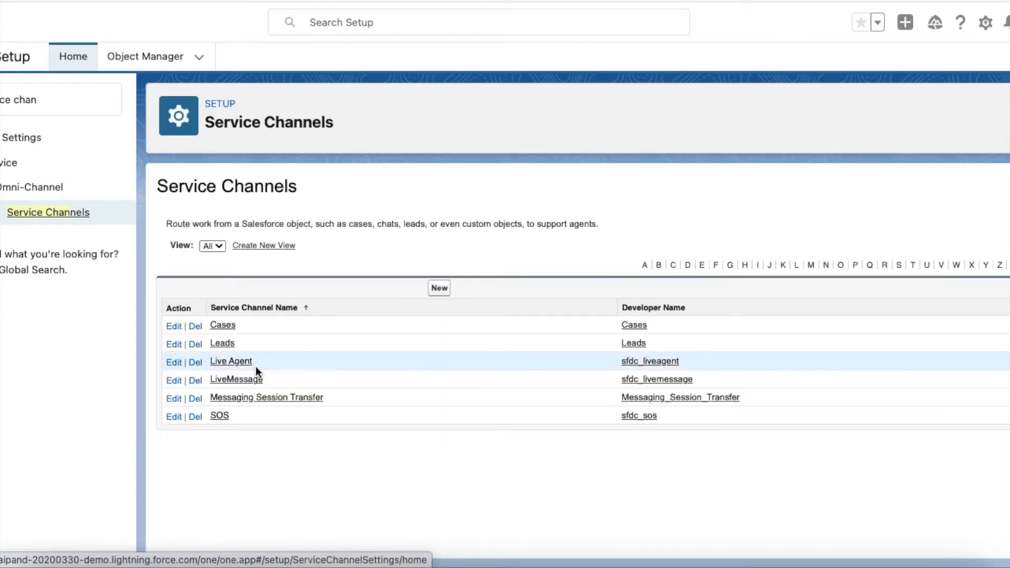
# - Open the Messaging Session Transfer service channel and review its basic information
pyautogui.moveTo(325, 404); pyautogui.dragTo(213, 400)
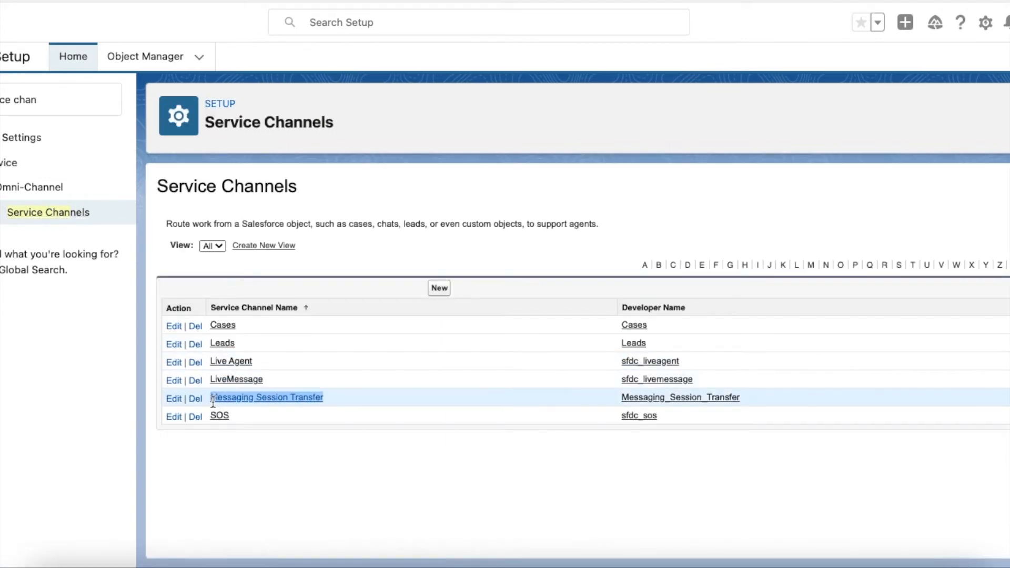
pyautogui.click(286, 397)
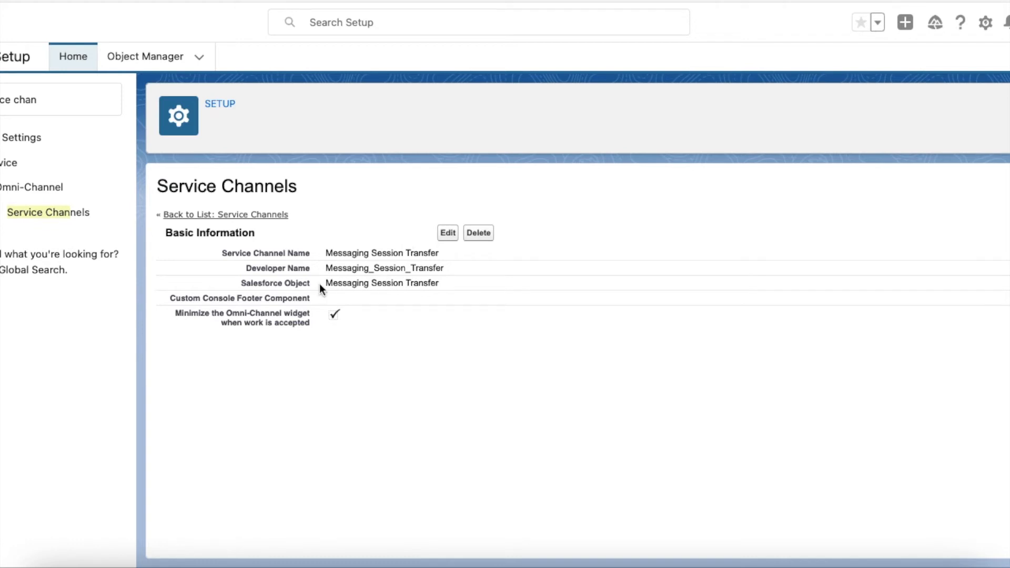
pyautogui.moveTo(318, 187); pyautogui.dragTo(171, 189)
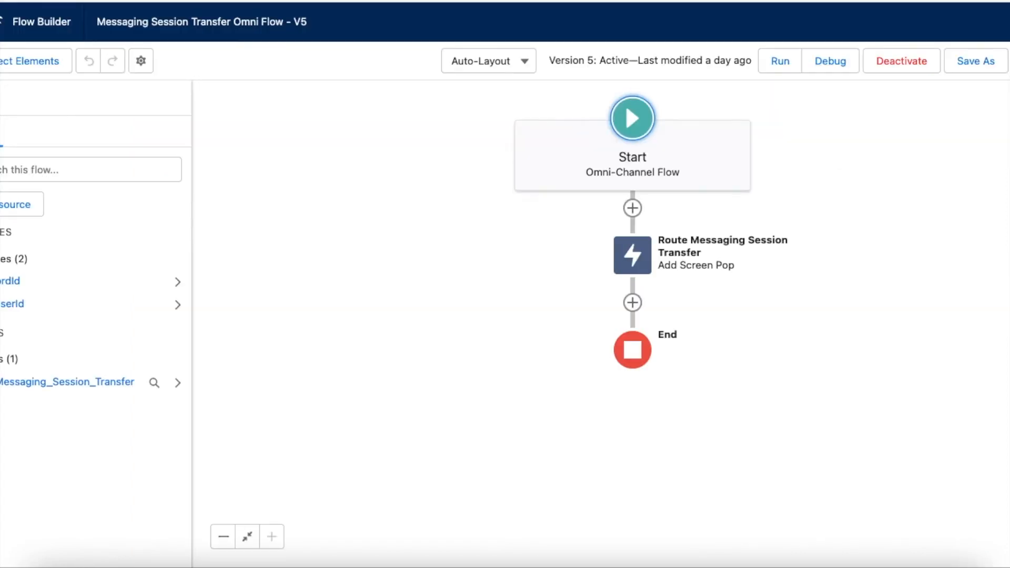
# - Inspect the Messaging Session Transfer Omni Flow's routing action and the Messaging Session Record Triggered Flow's subflow element in Flow Builder
pyautogui.moveTo(234, 22); pyautogui.dragTo(283, 22)
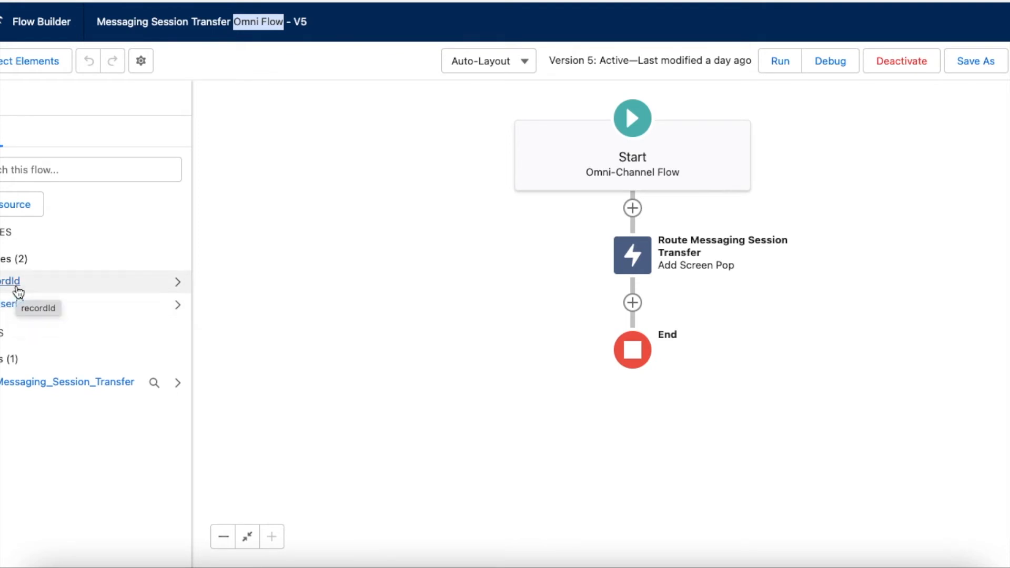
pyautogui.click(643, 270)
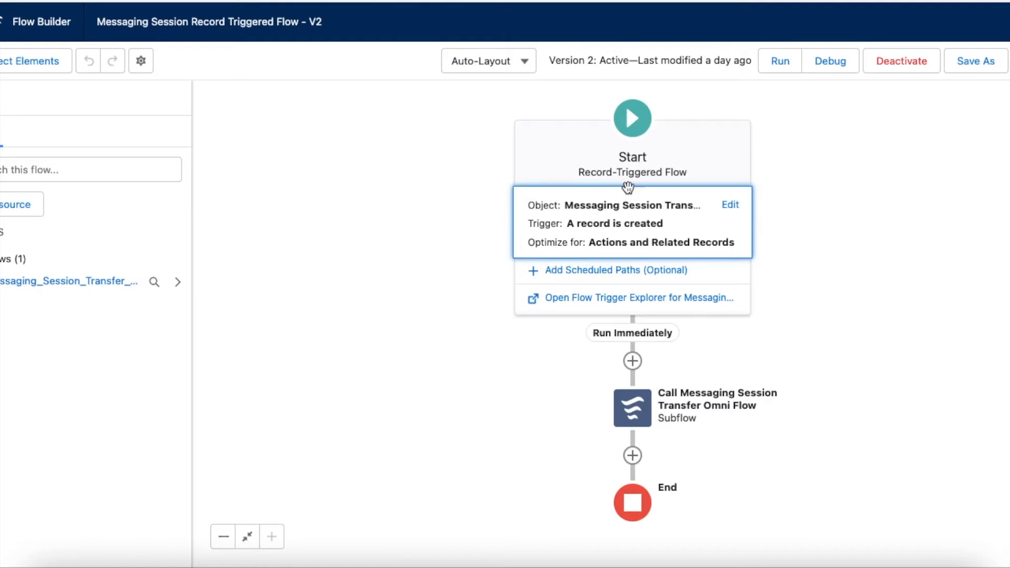
pyautogui.moveTo(189, 21); pyautogui.dragTo(297, 24)
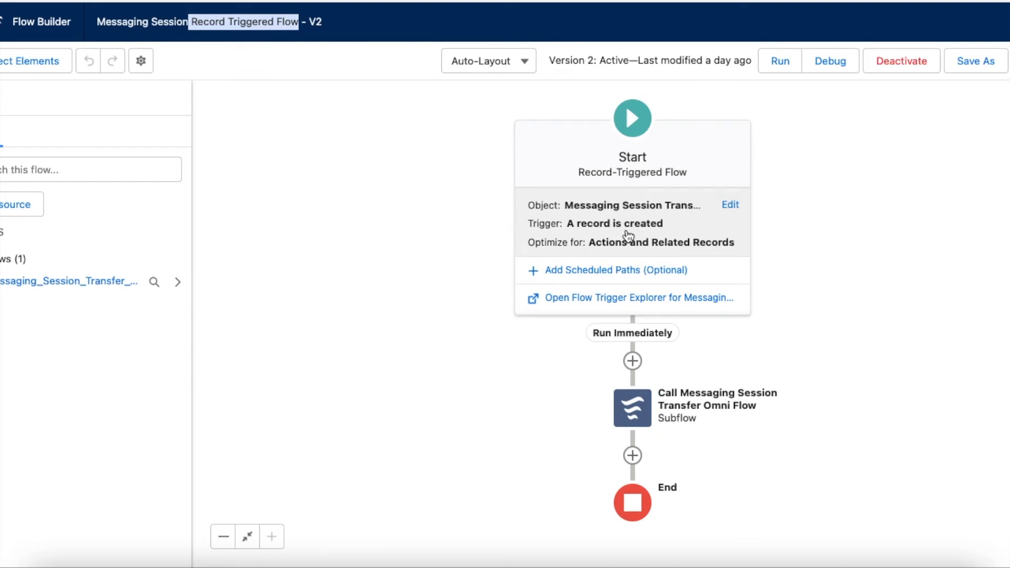
pyautogui.click(634, 410)
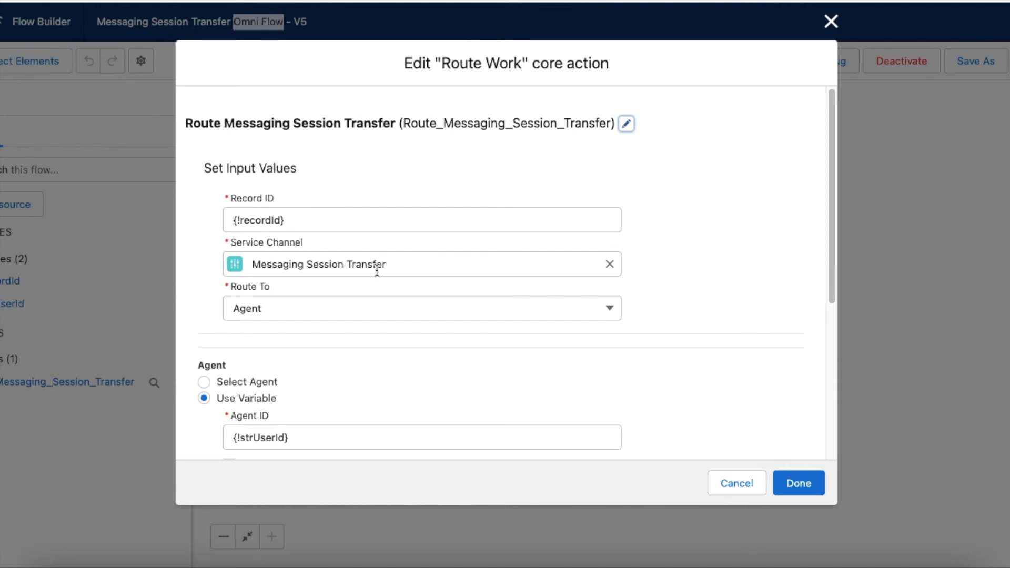
# - Examine the Route Work action's input values, agent variable and backup queue settings in the Omni Flow
pyautogui.scroll(-1, 377, 271)
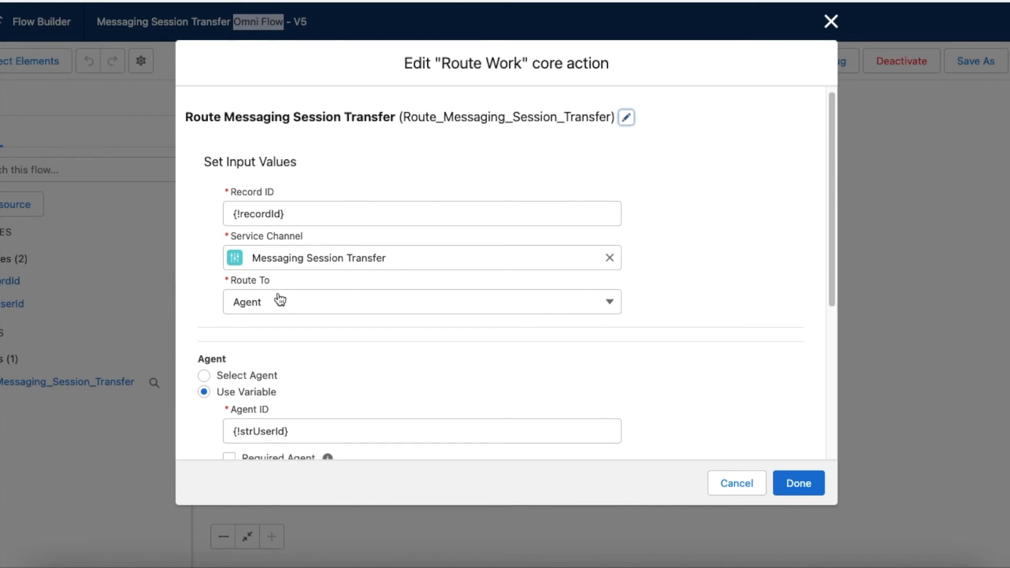
pyautogui.scroll(-3, 318, 298)
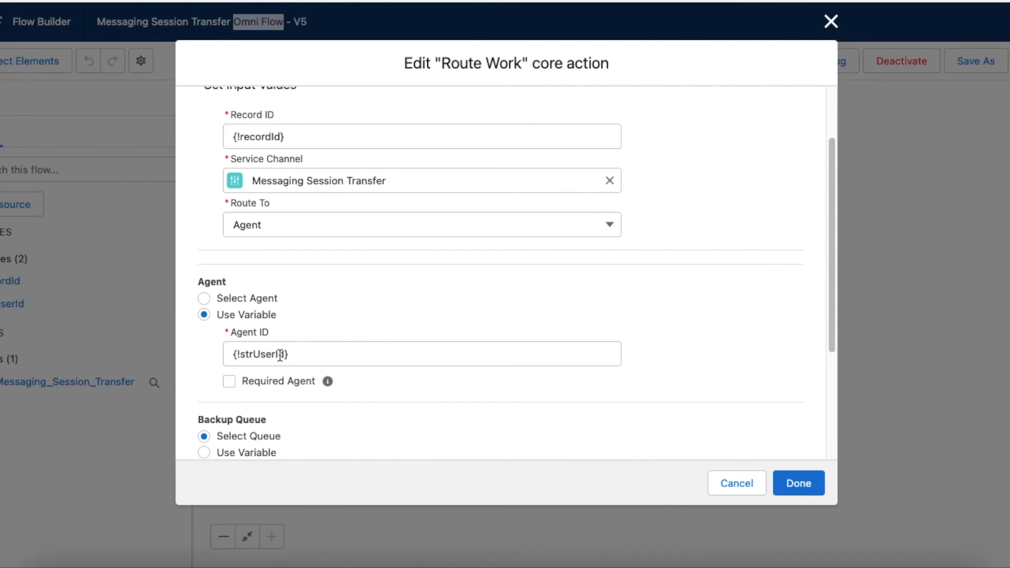
pyautogui.scroll(-3, 273, 360)
pyautogui.scroll(-4, 274, 359)
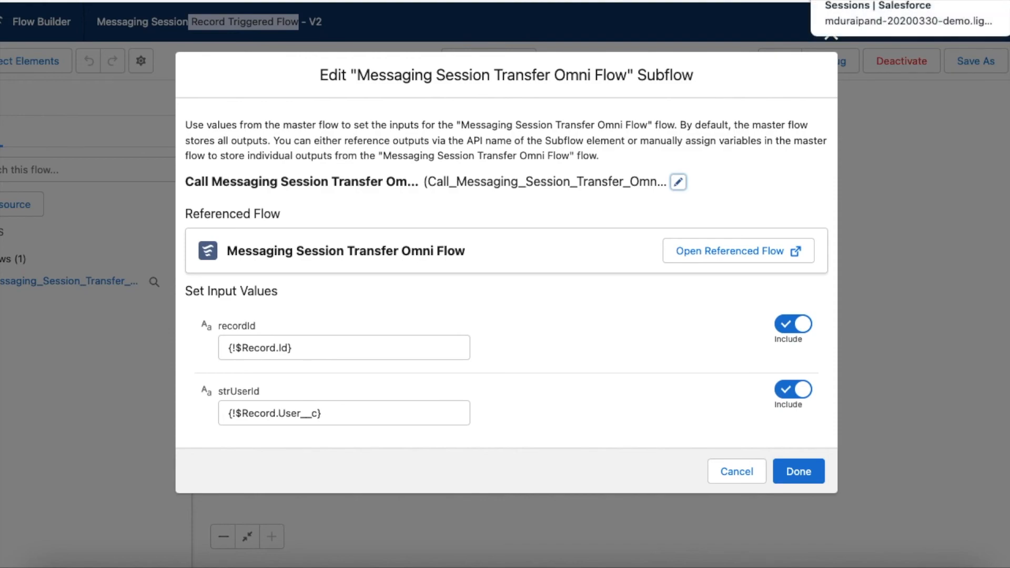
# - Switch to the Messaging Sessions list in the service console, open the listed session and transfer it to Admin User
pyautogui.click(852, 1)
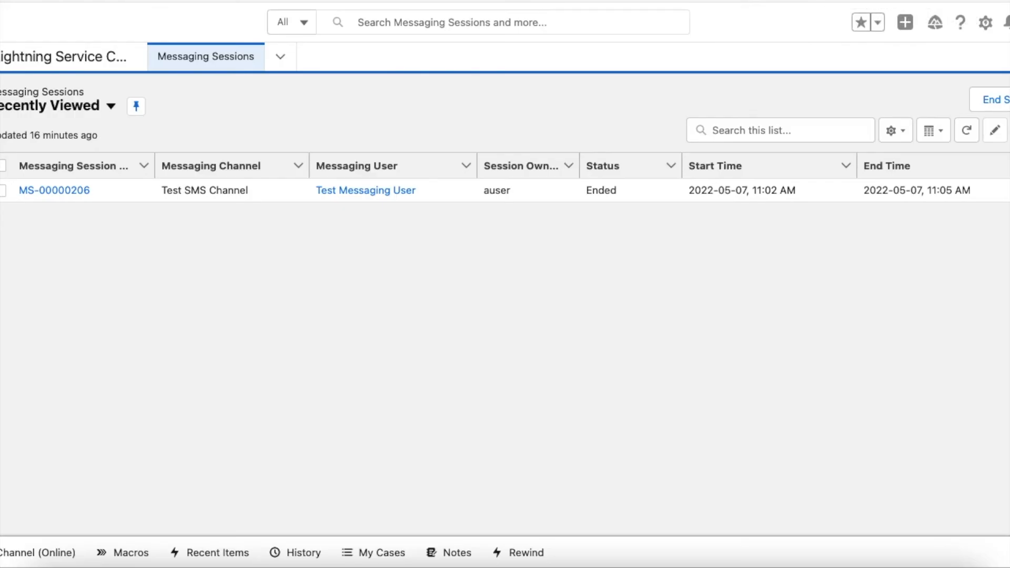
pyautogui.click(61, 199)
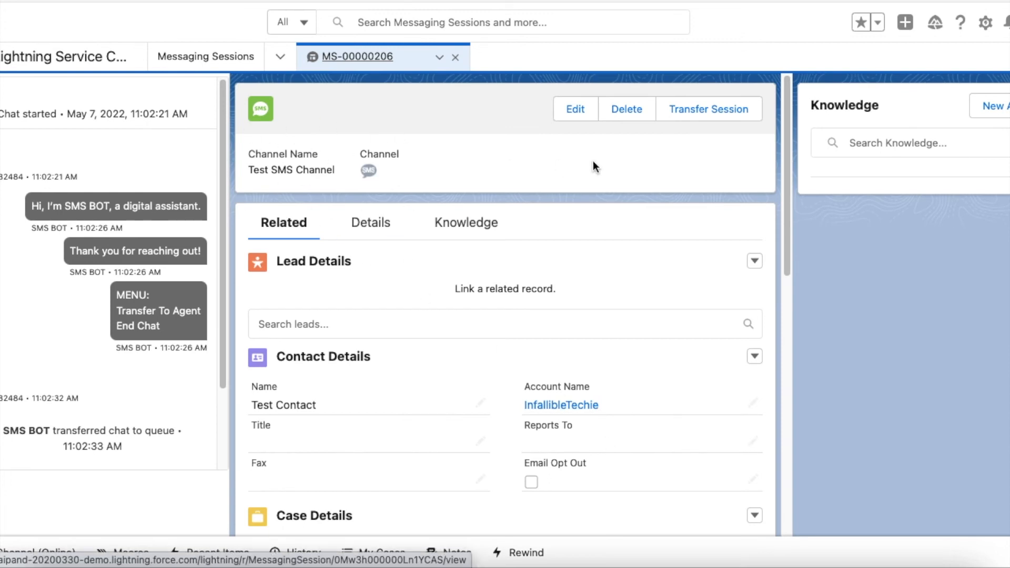
pyautogui.click(704, 117)
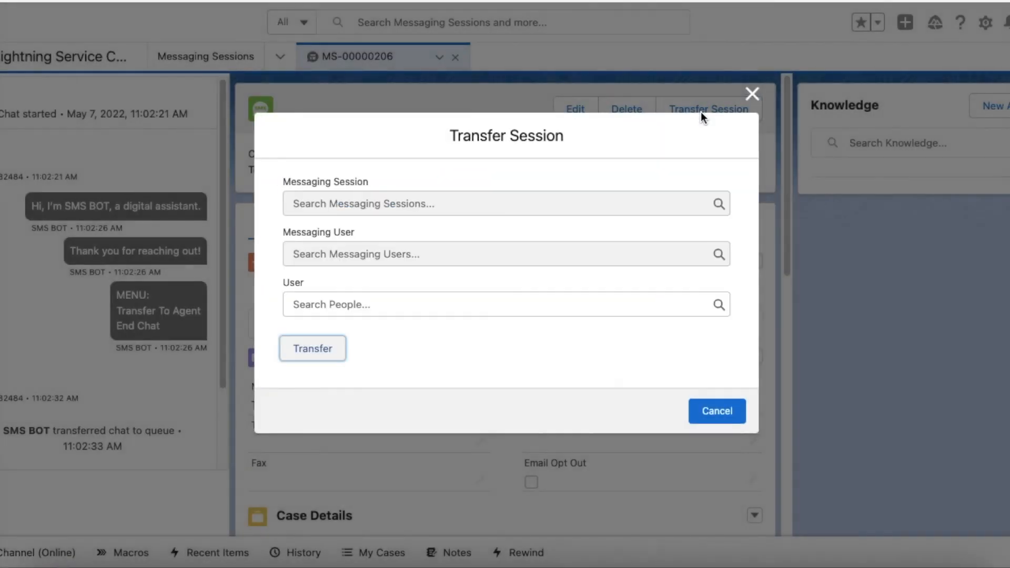
pyautogui.click(438, 312)
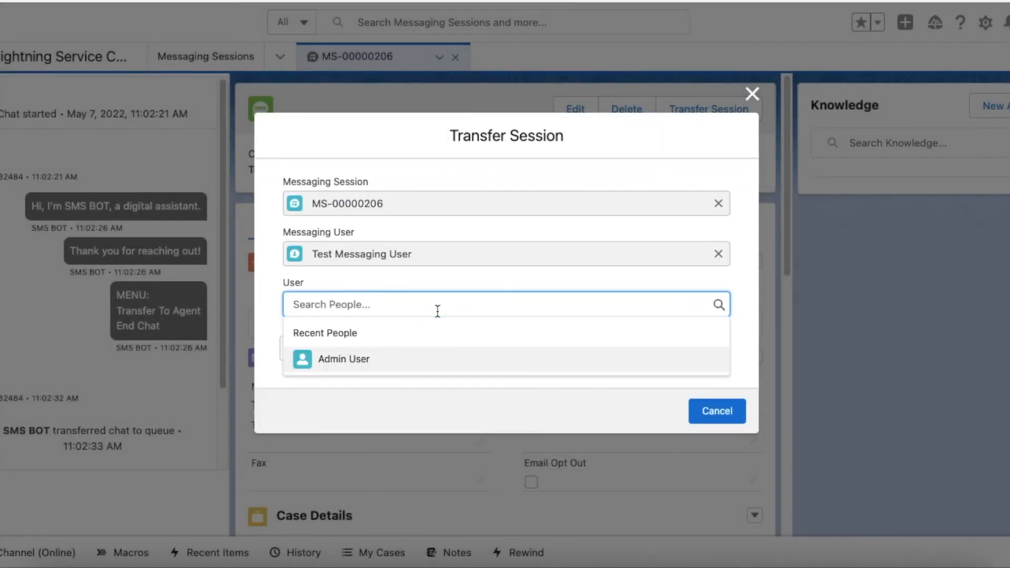
pyautogui.click(375, 361)
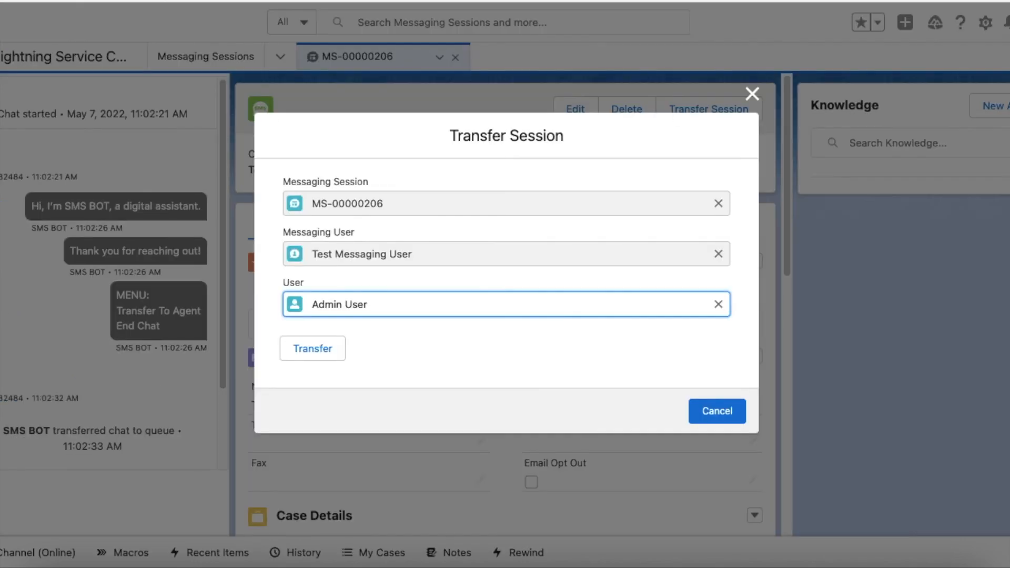
pyautogui.click(331, 354)
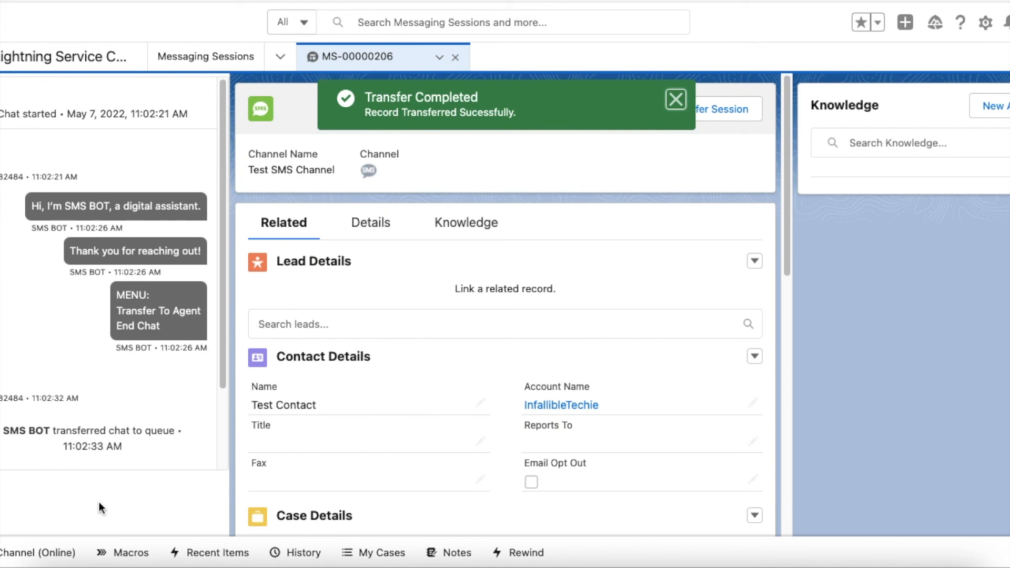
# - Change the Omni-Channel status to another Available option and accept the incoming session transfer request
pyautogui.click(31, 557)
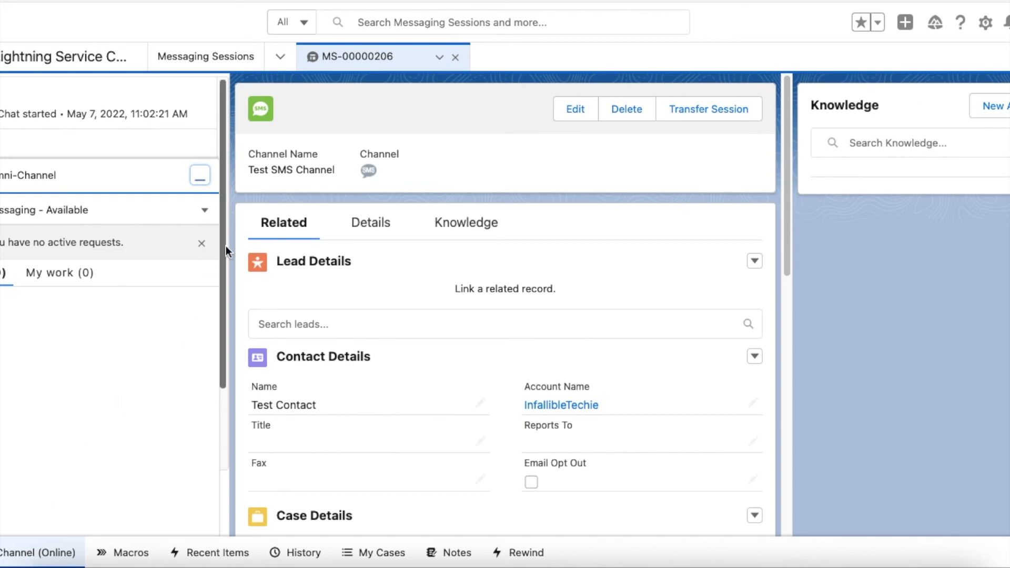
pyautogui.click(205, 211)
pyautogui.click(166, 234)
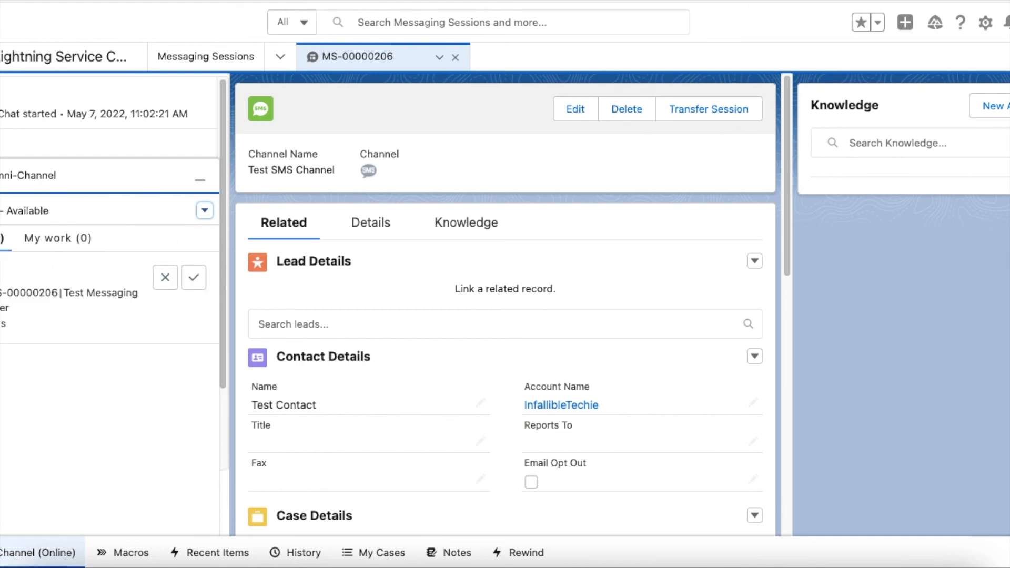
pyautogui.click(194, 285)
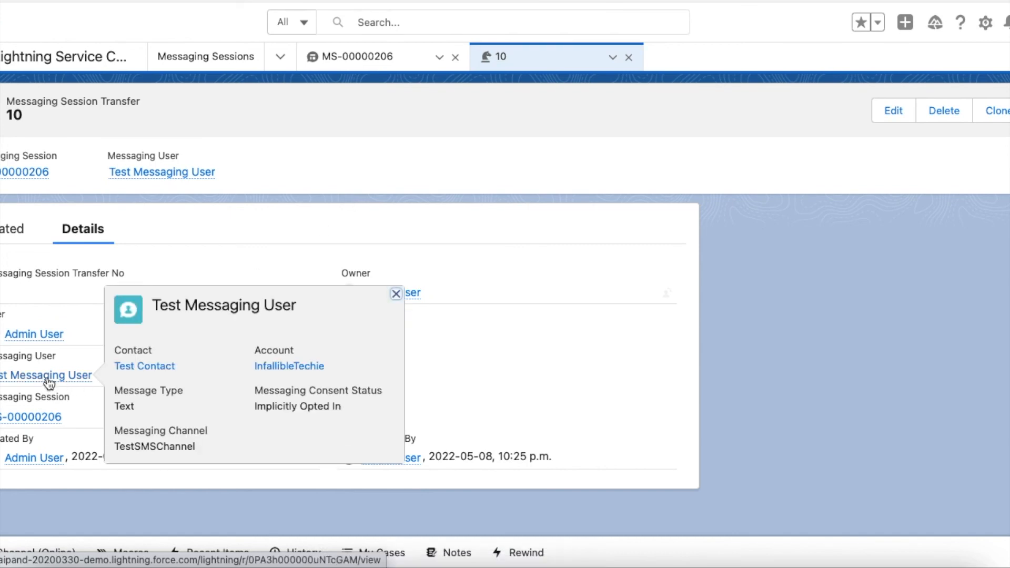
# - Check the linked records on the Messaging Session Transfer record and open its messaging user
pyautogui.moveTo(38, 424)
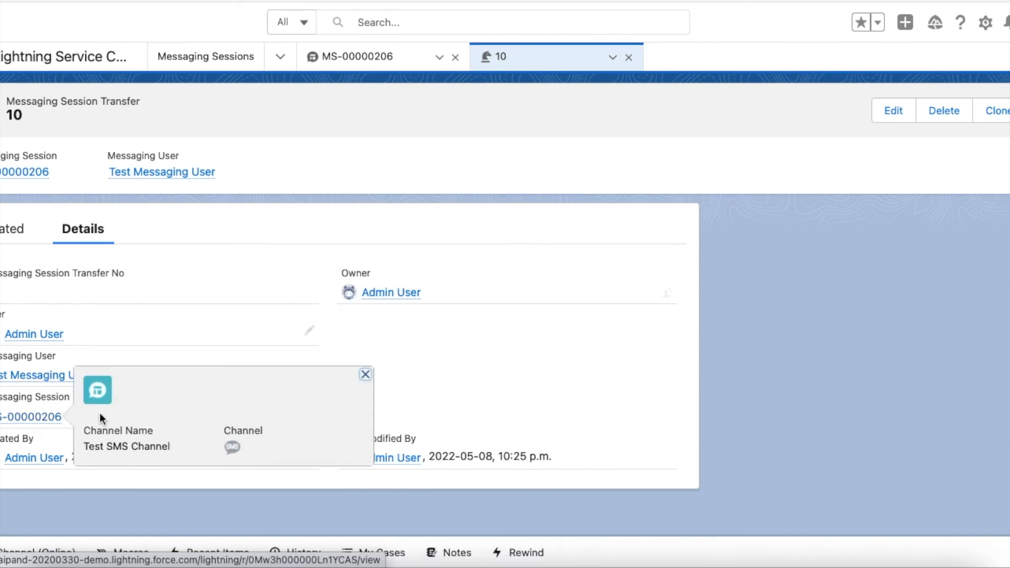
pyautogui.moveTo(66, 377)
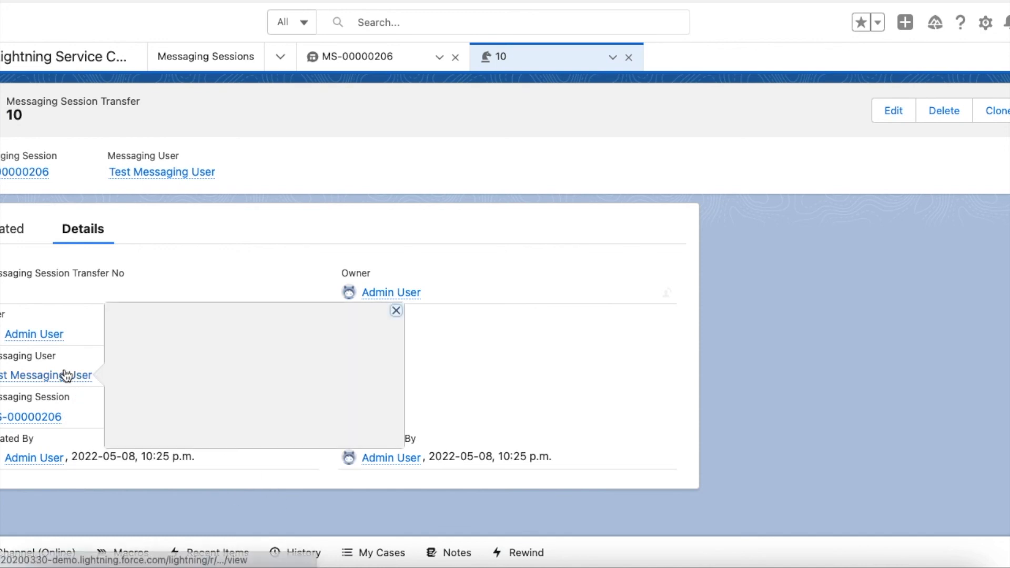
pyautogui.click(66, 377)
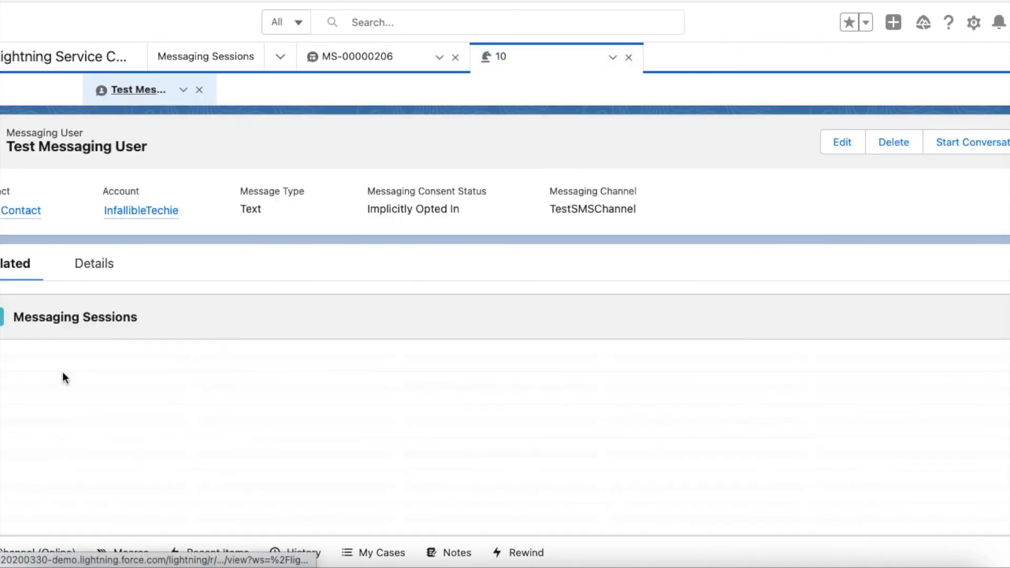